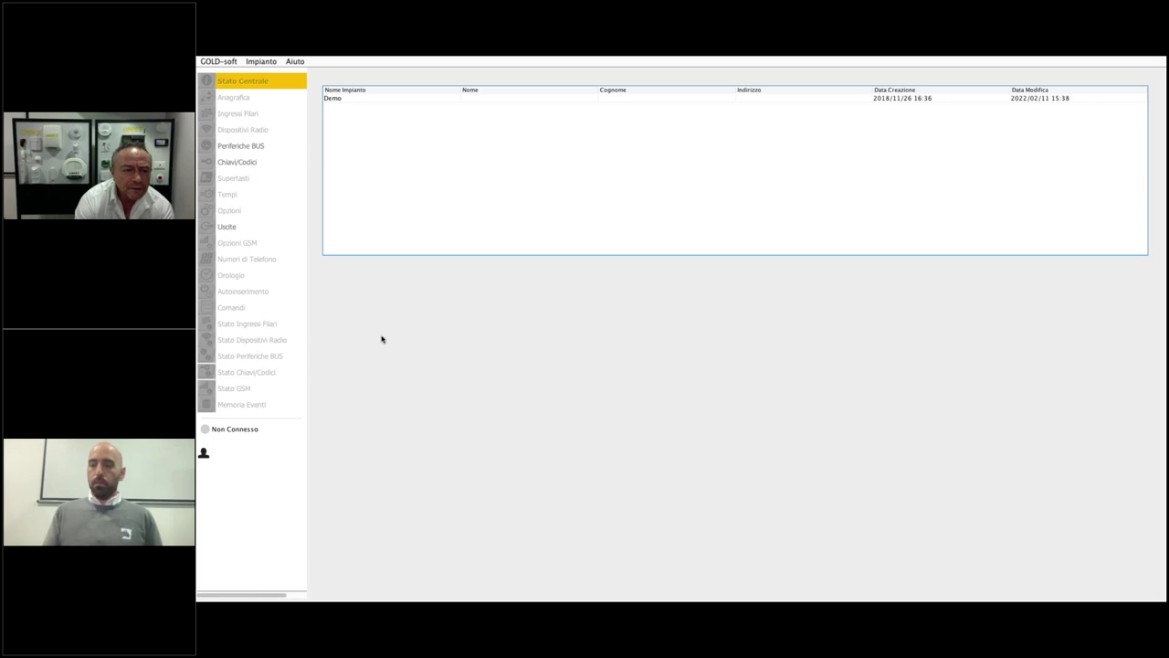
# - Browse the GOLD-soft and Impianto menus without choosing any command
pyautogui.click(222, 62)
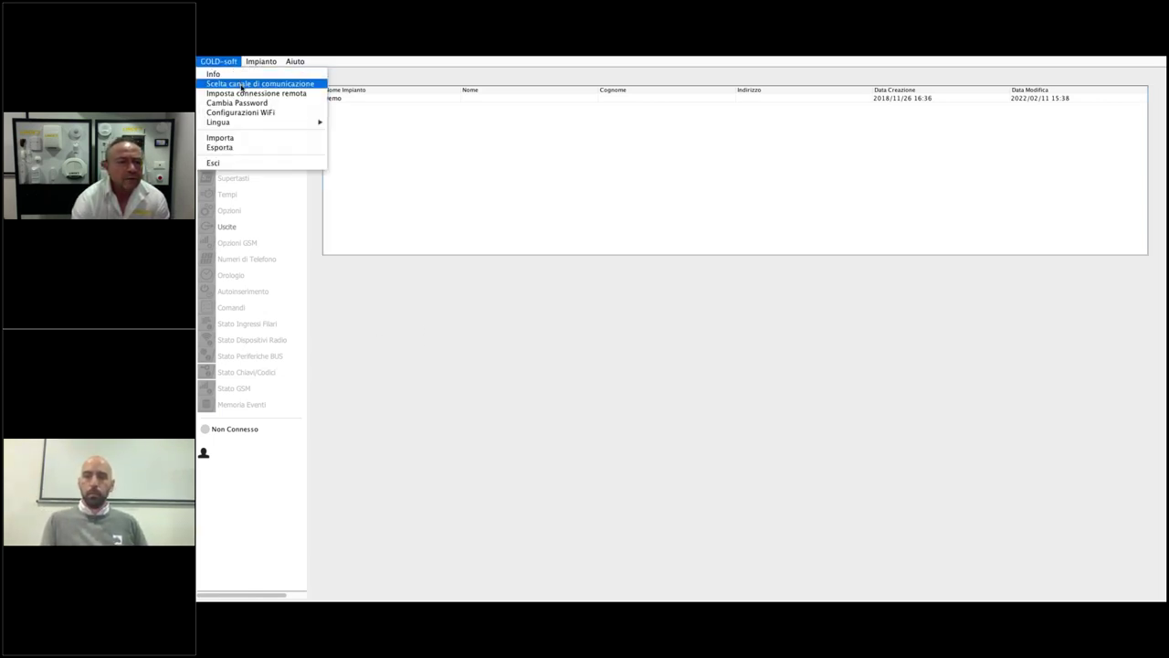
pyautogui.click(382, 139)
pyautogui.click(259, 62)
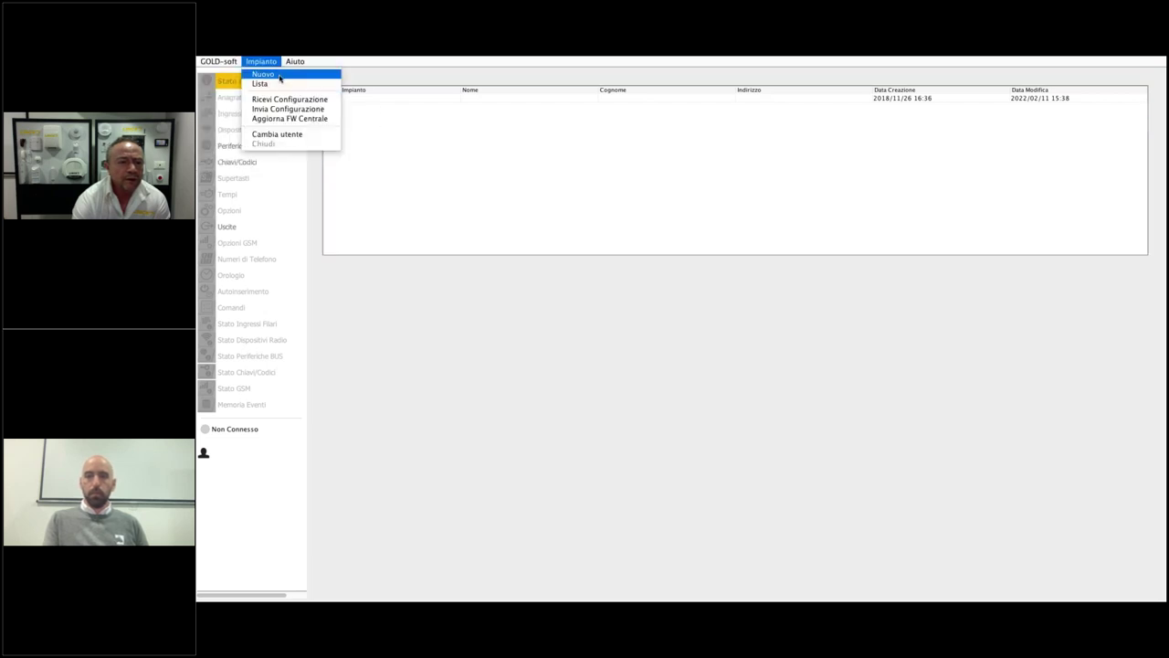
pyautogui.press('Escape')
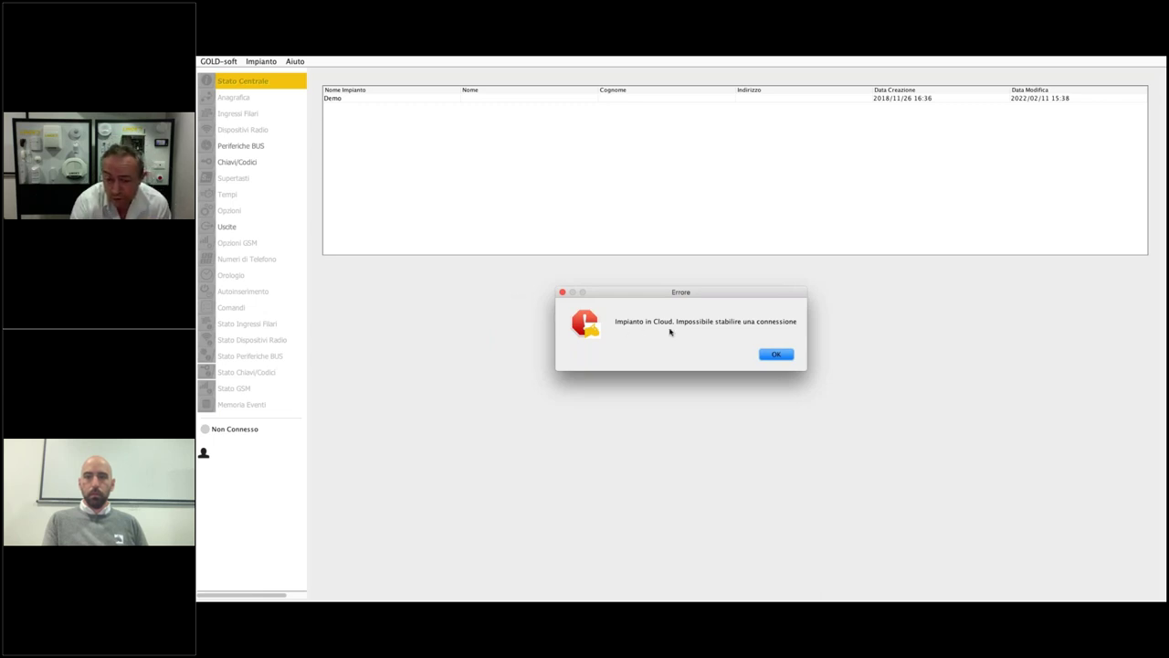
# - Dismiss the cloud error and apply Cloud as the WiFi connection target in Configurazioni WiFi
pyautogui.click(775, 356)
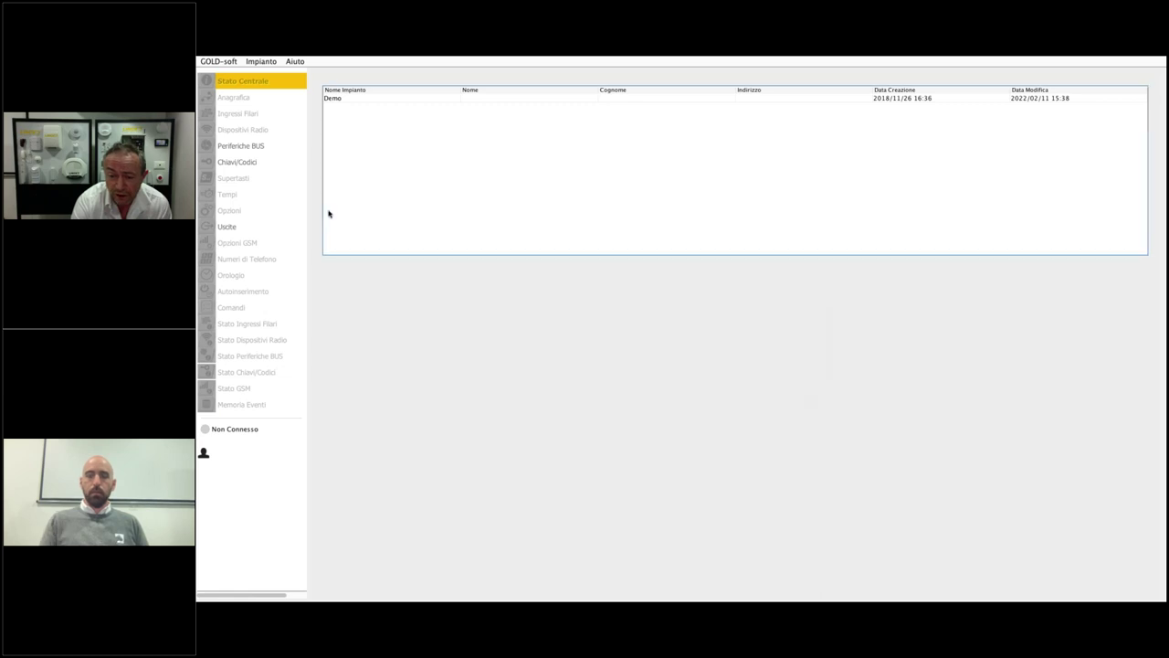
pyautogui.click(220, 61)
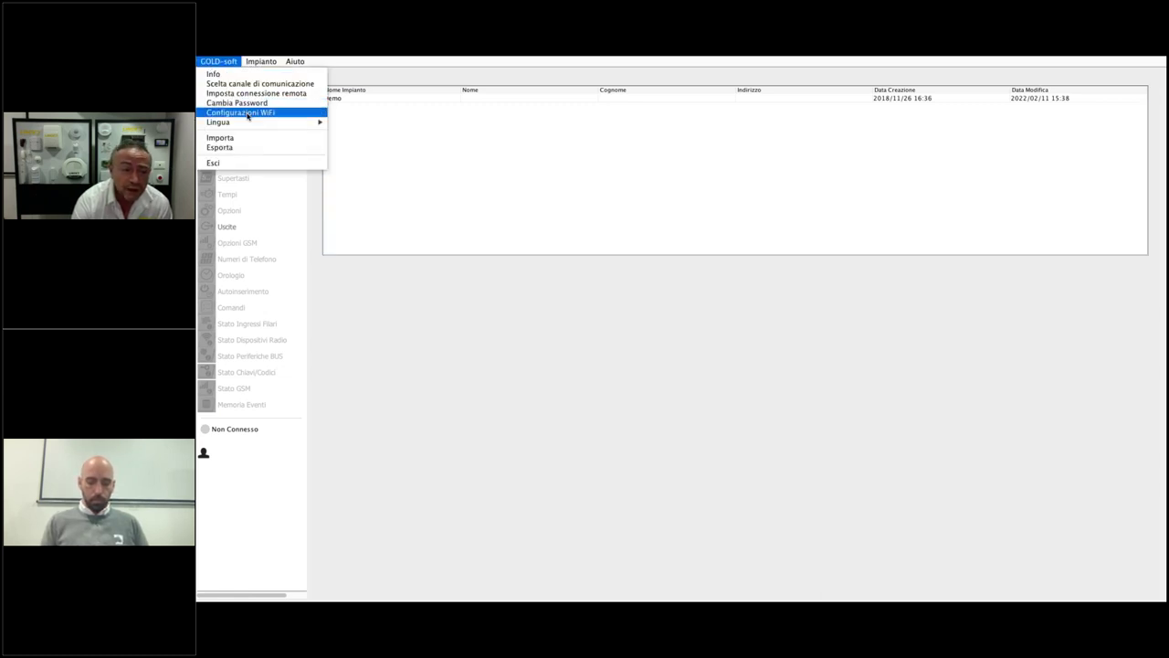
pyautogui.click(243, 113)
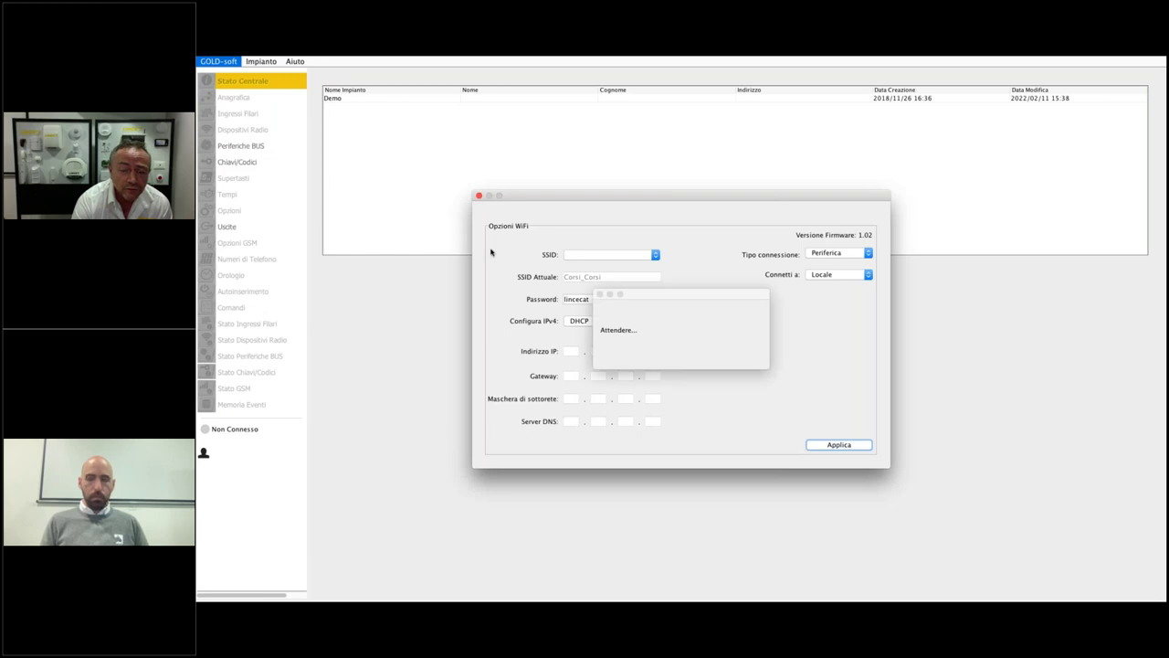
pyautogui.click(828, 273)
pyautogui.click(823, 266)
pyautogui.click(838, 445)
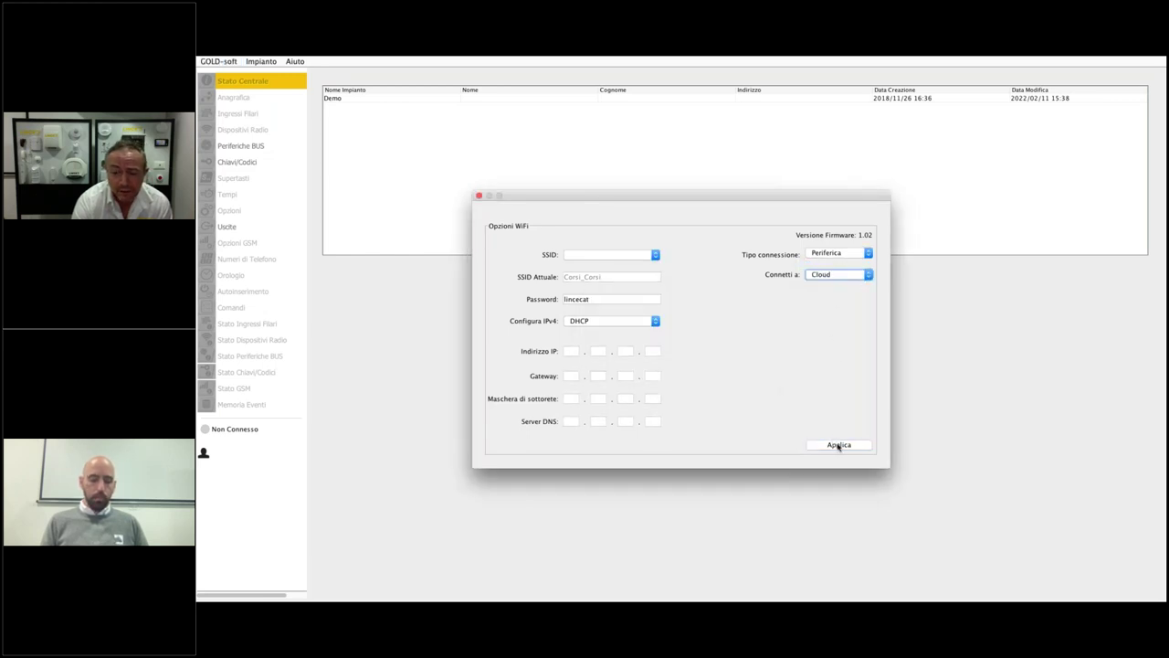
# - Switch the WiFi target to Locale, send it to the central, then start Impianto > Nuovo
pyautogui.click(840, 275)
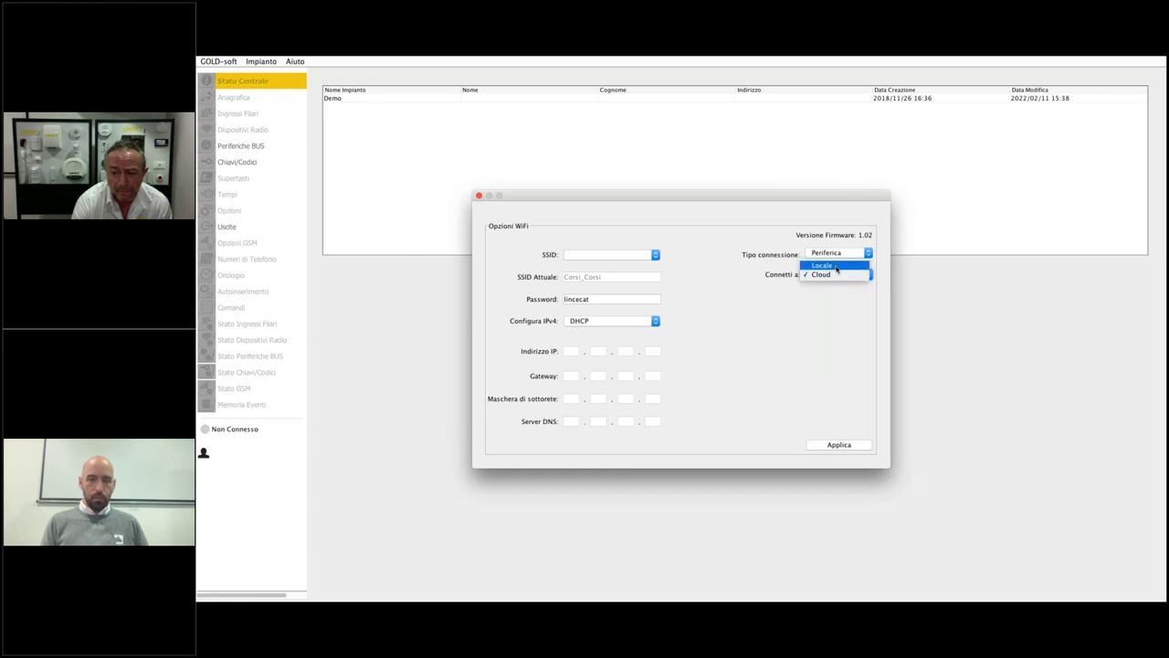
pyautogui.click(836, 266)
pyautogui.click(846, 446)
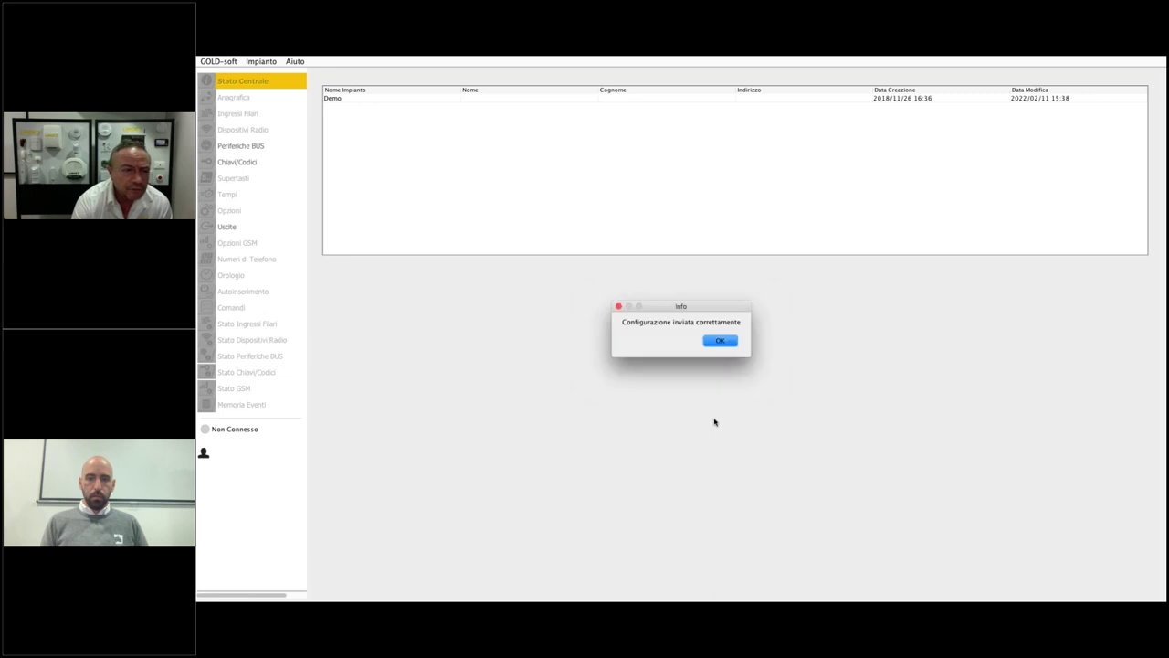
pyautogui.press('Return')
pyautogui.click(260, 61)
pyautogui.click(283, 76)
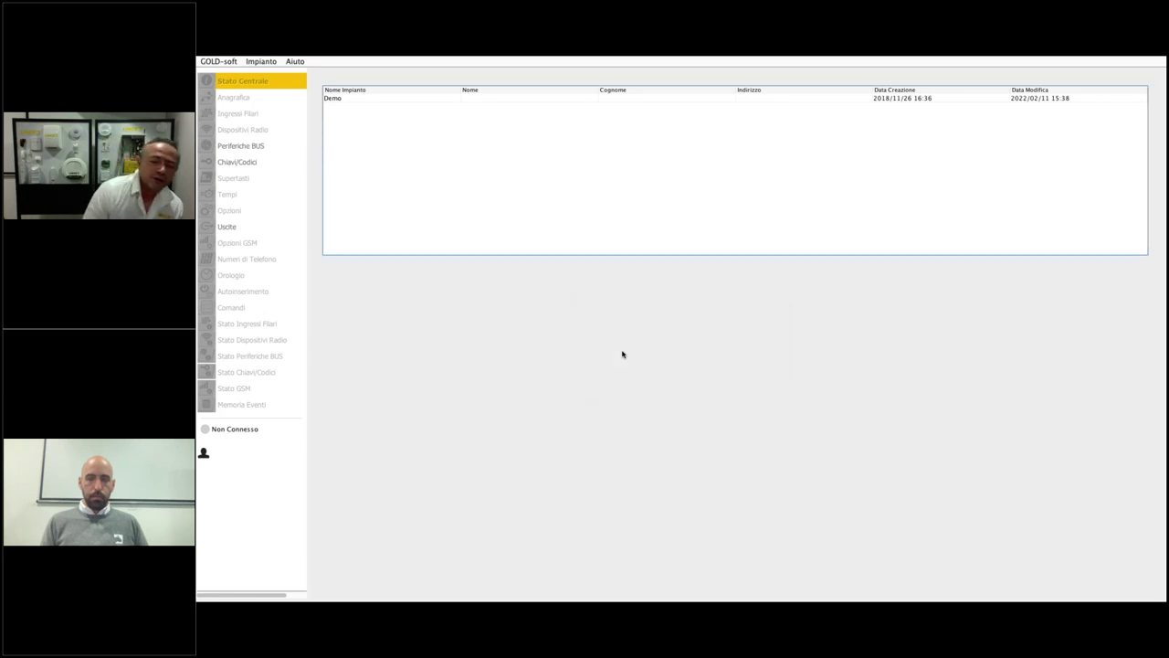
# - Enter and confirm the installer code to log in to the new plant's central
pyautogui.write('123')
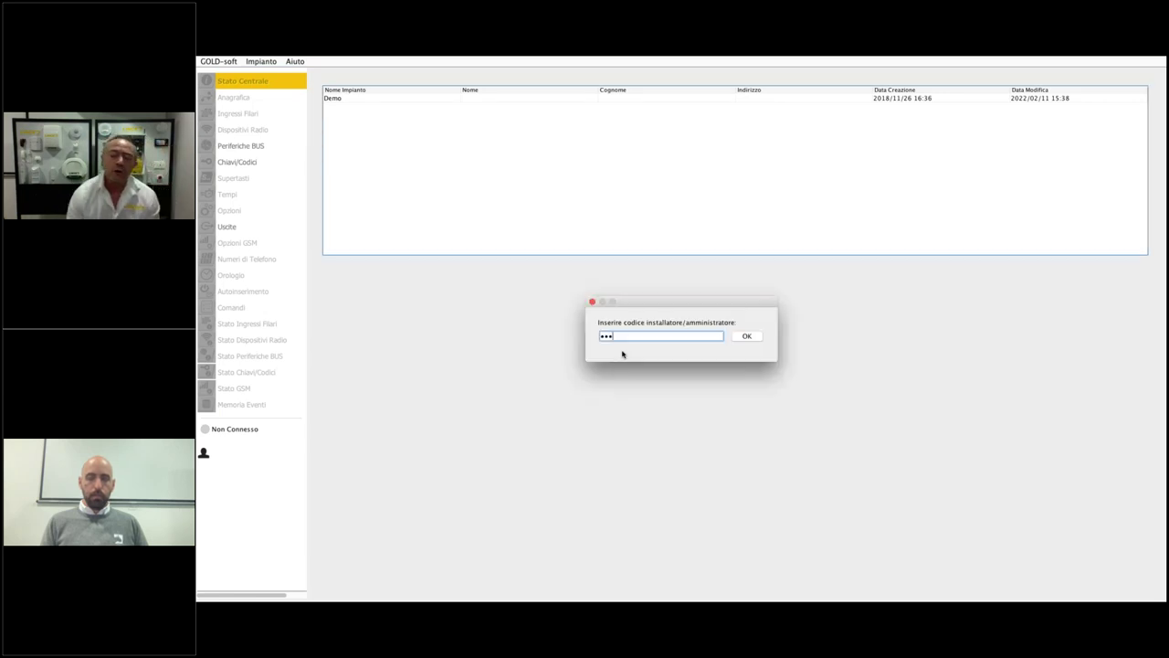
pyautogui.press('Return')
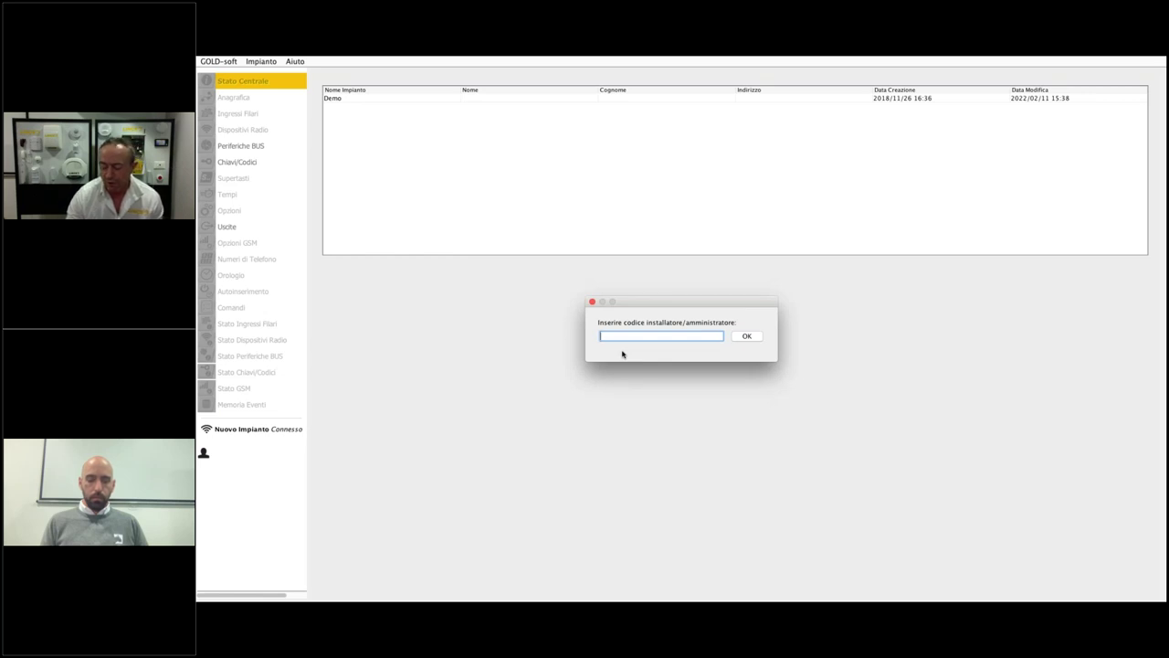
pyautogui.write('123')
pyautogui.press('Return')
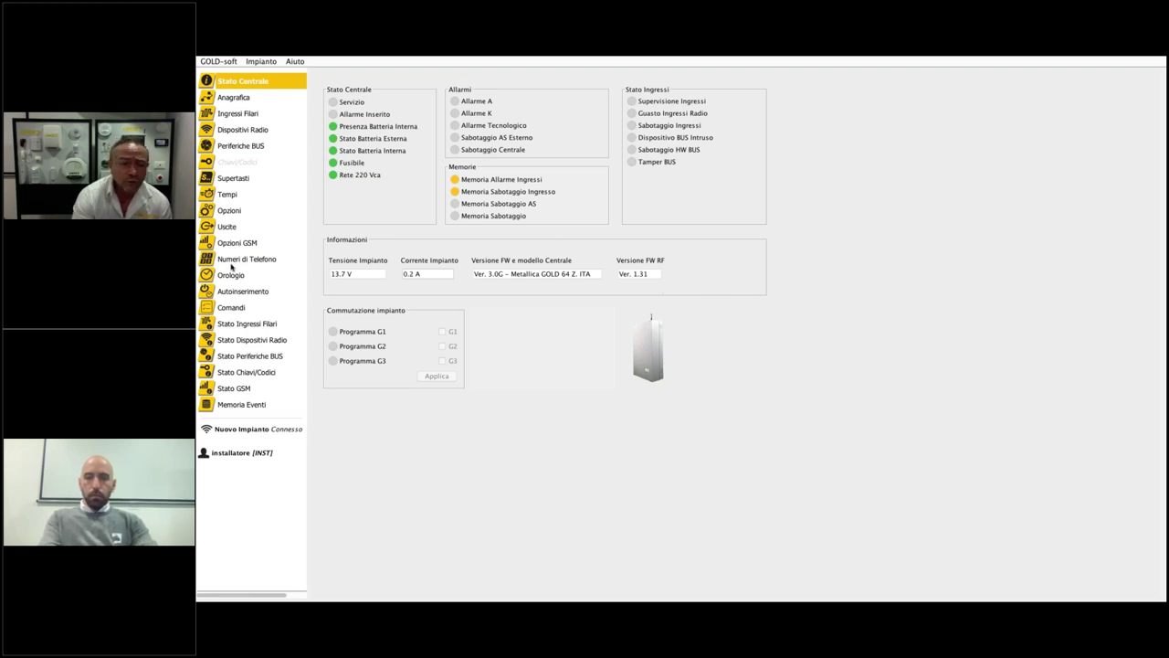
# - After reviewing the central's status (13.7 V, Ver. 3.0G), open the Comandi page
pyautogui.click(246, 308)
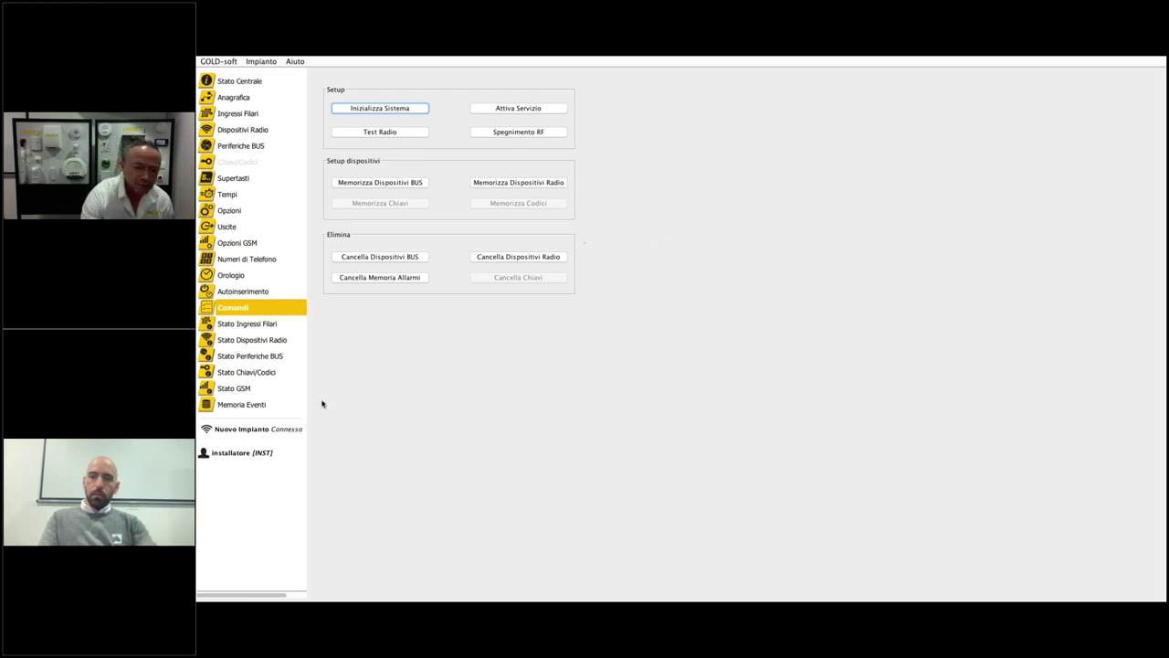
# - Open Stato Periferiche BUS, showing TASTIERA 1, INSERITORE 1 and ESPANSIONE 1 and 2 present
pyautogui.click(260, 356)
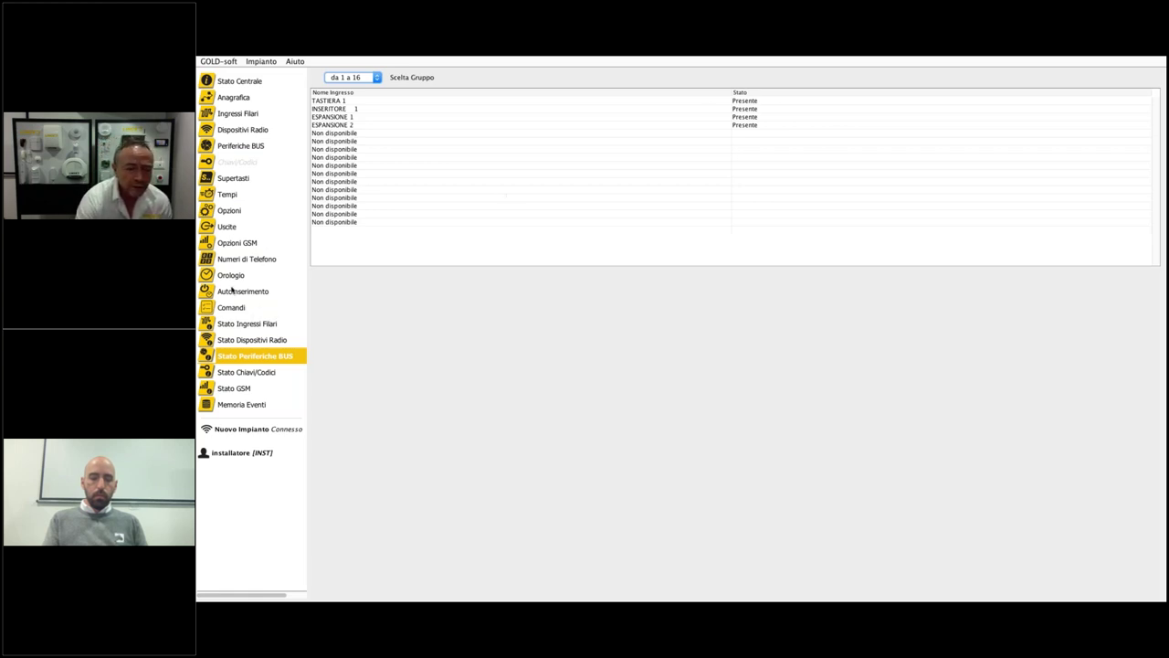
# - Return to the Comandi page from the sidebar
pyautogui.click(239, 309)
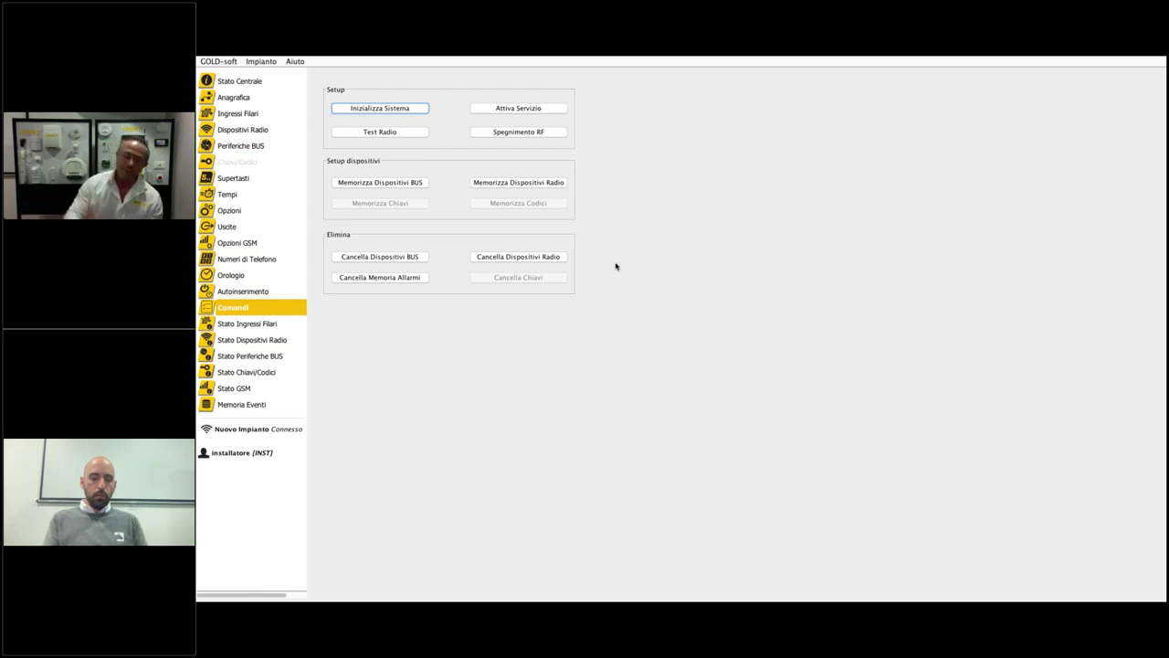
pyautogui.click(255, 134)
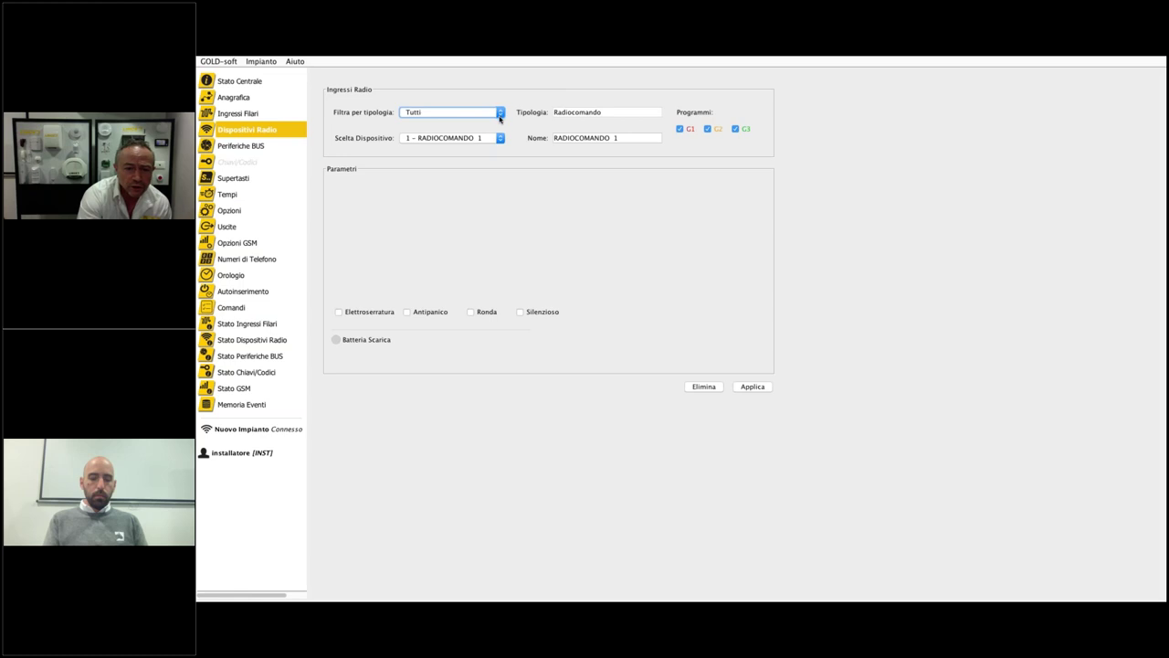
pyautogui.click(502, 138)
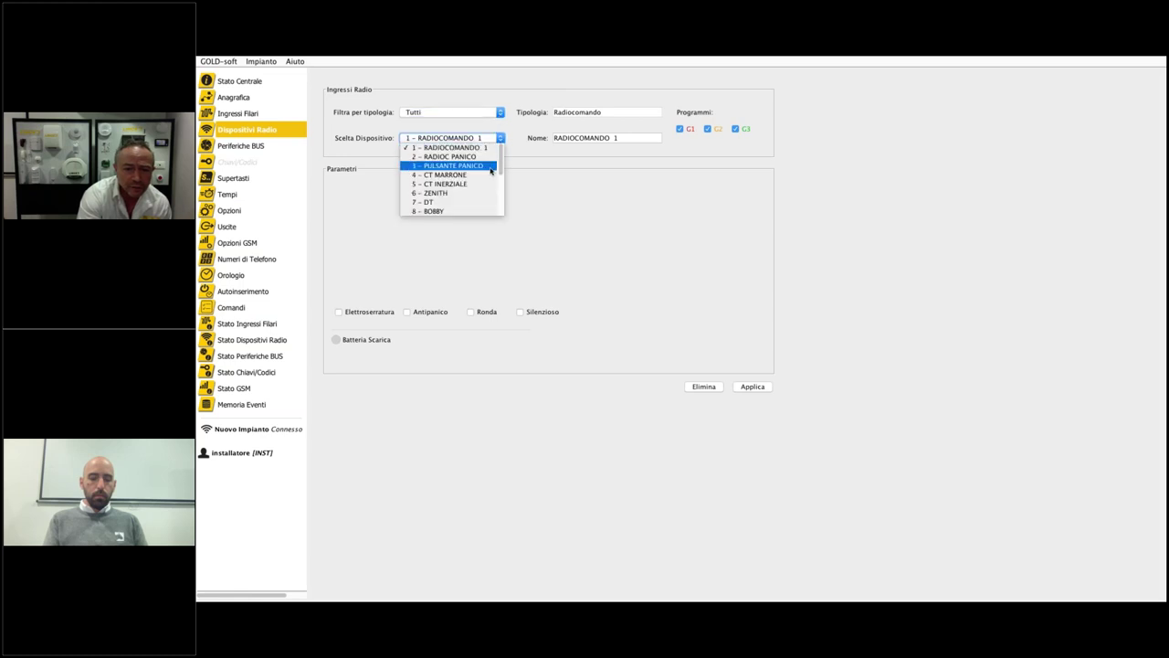
pyautogui.click(476, 192)
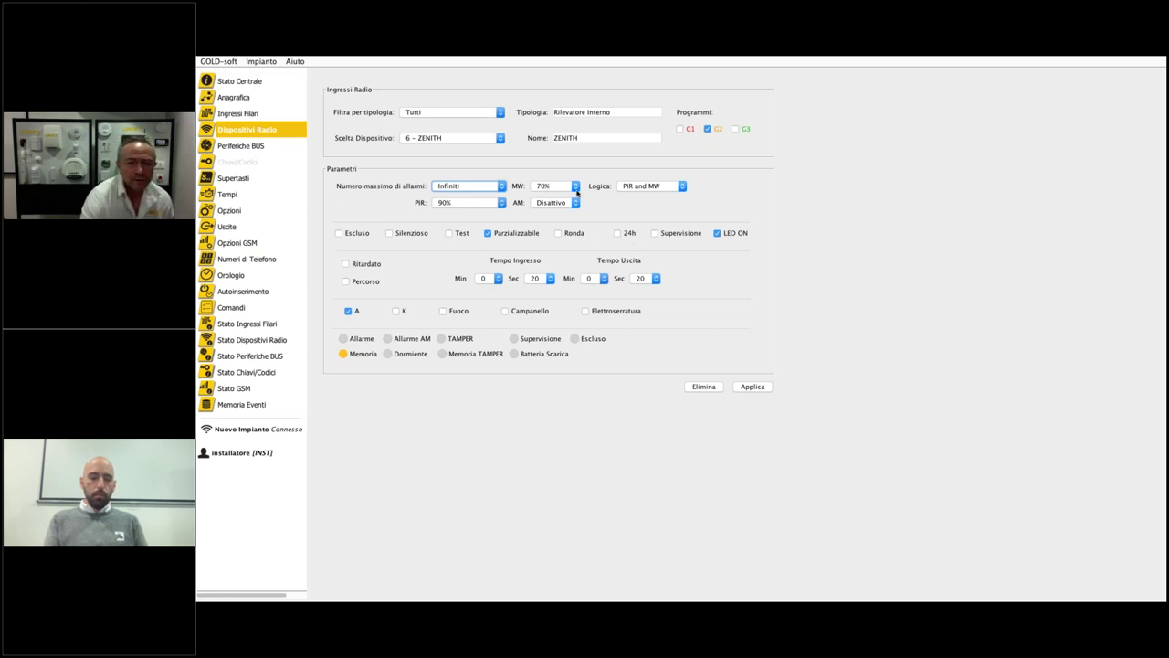
pyautogui.click(603, 139)
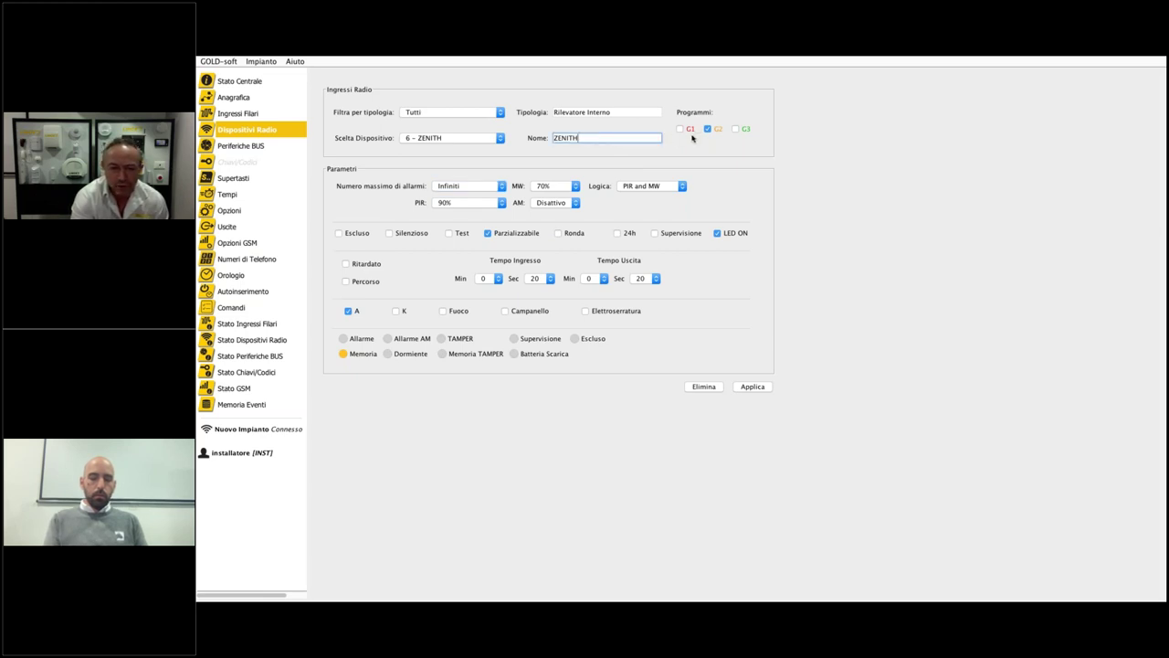
pyautogui.click(495, 204)
pyautogui.click(571, 189)
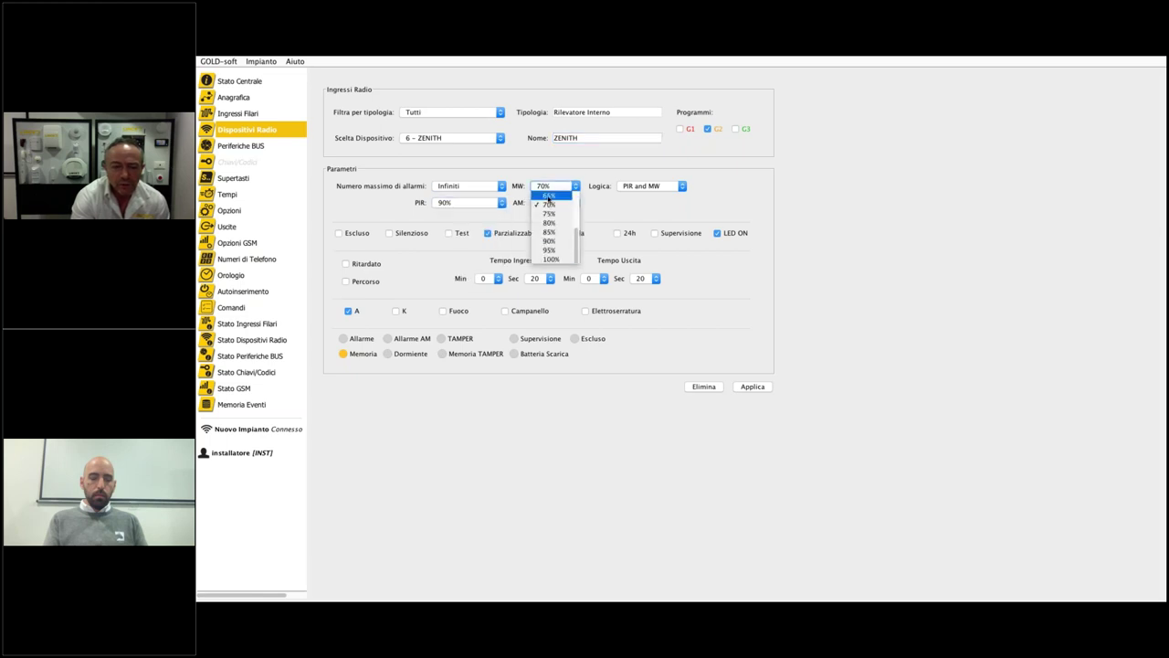
pyautogui.click(460, 217)
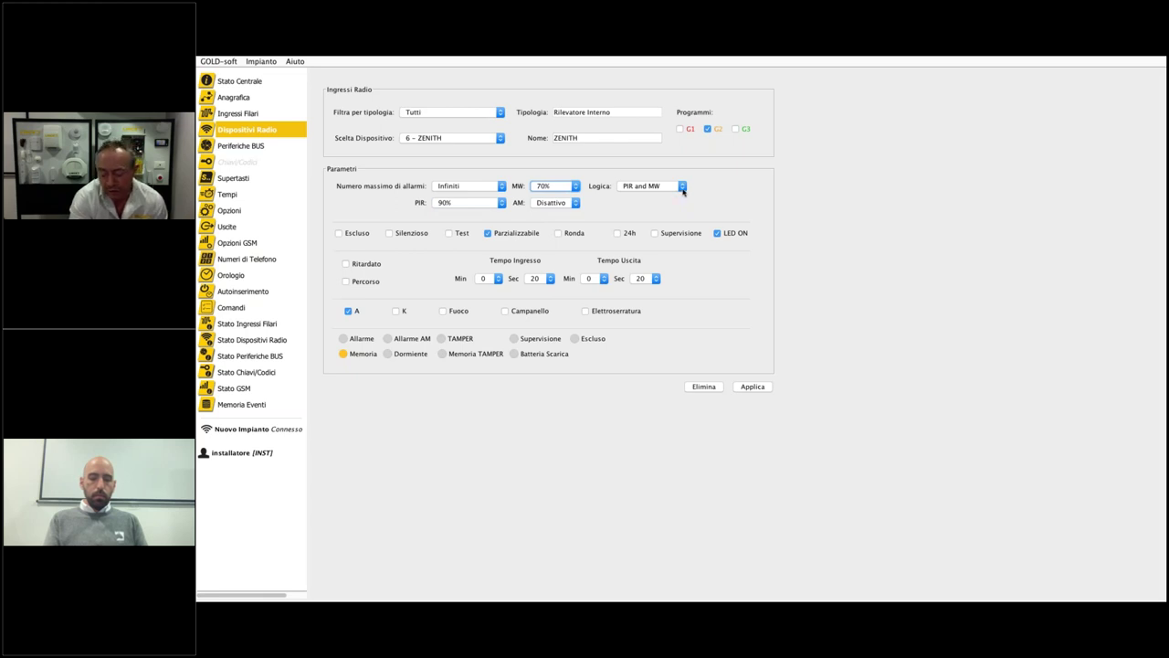
pyautogui.click(683, 188)
pyautogui.click(692, 204)
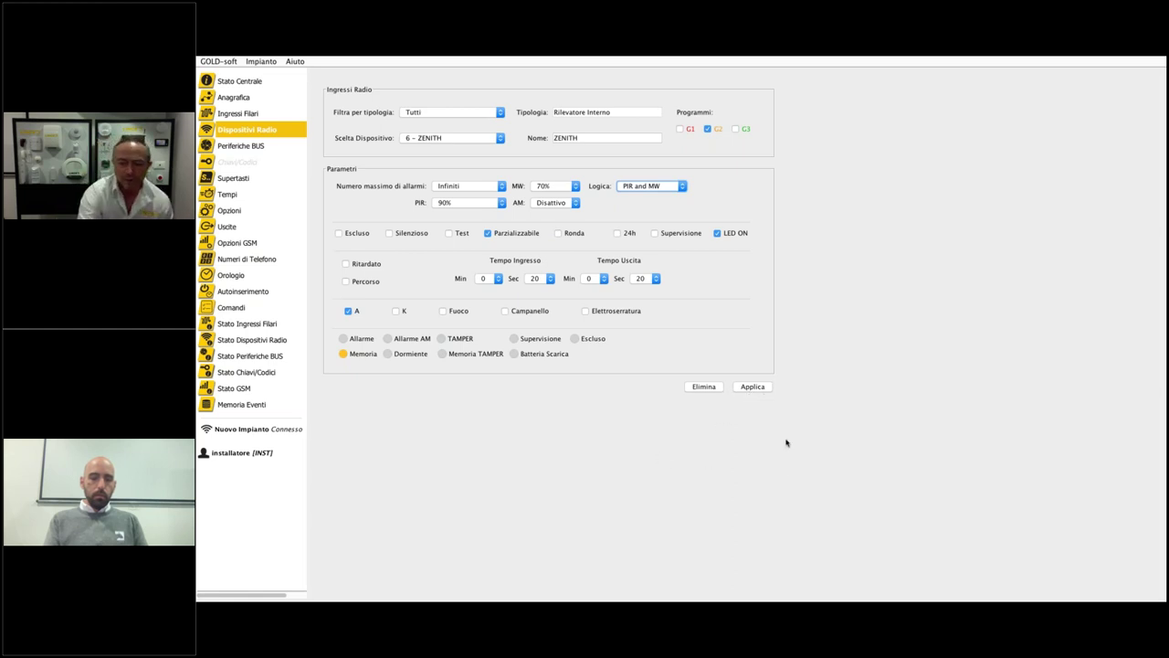
# - Apply the ZENITH settings: PIR and MW logic, MW 70%, PIR 90%, 20 s entry/exit
pyautogui.click(755, 391)
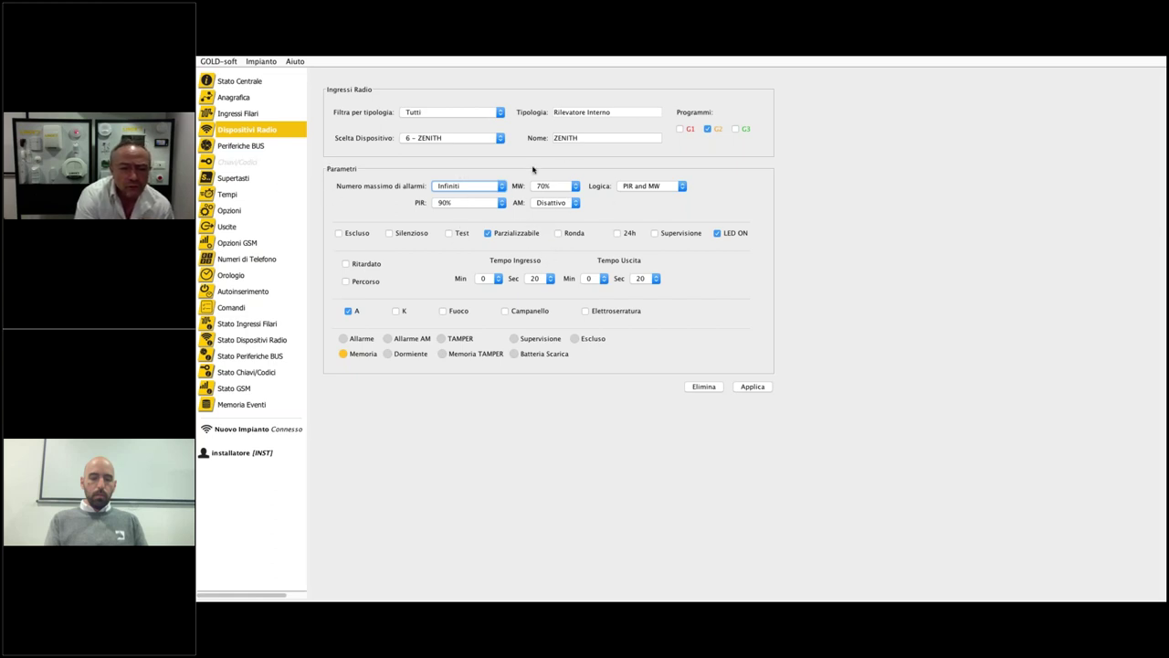
pyautogui.click(500, 138)
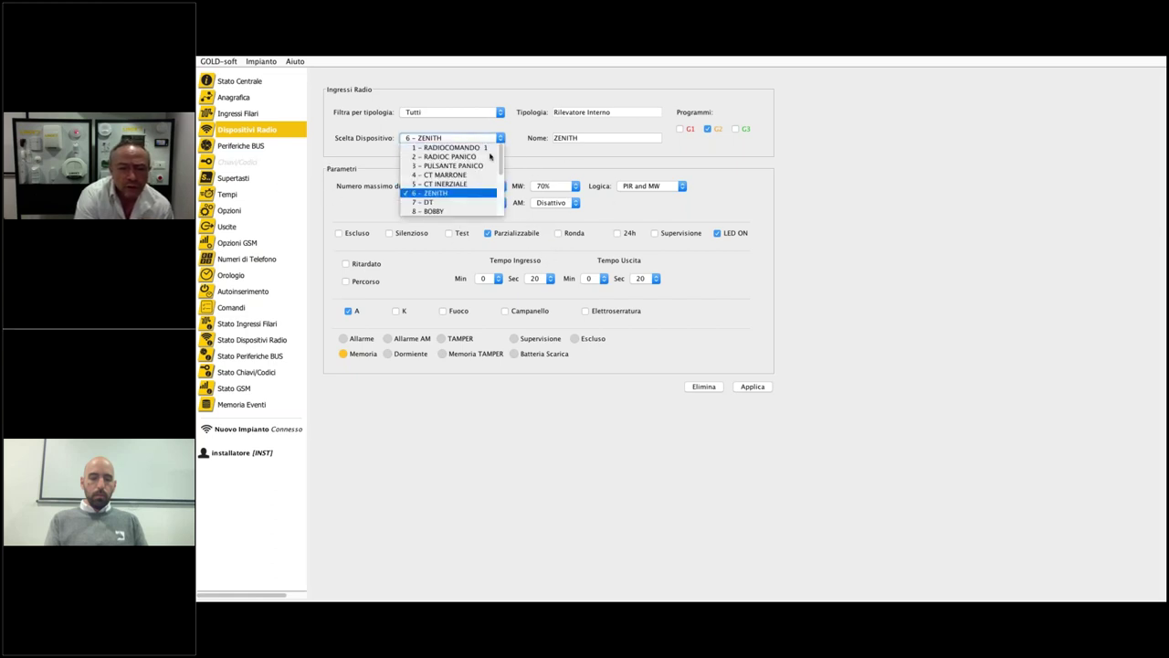
pyautogui.click(474, 186)
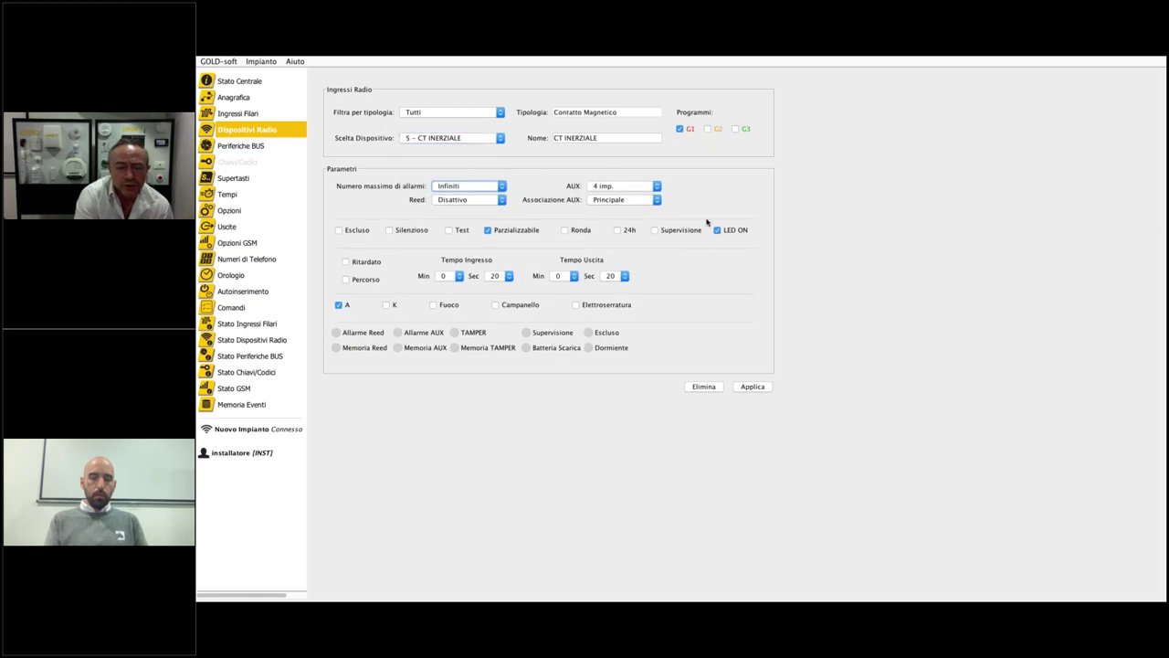
pyautogui.click(495, 138)
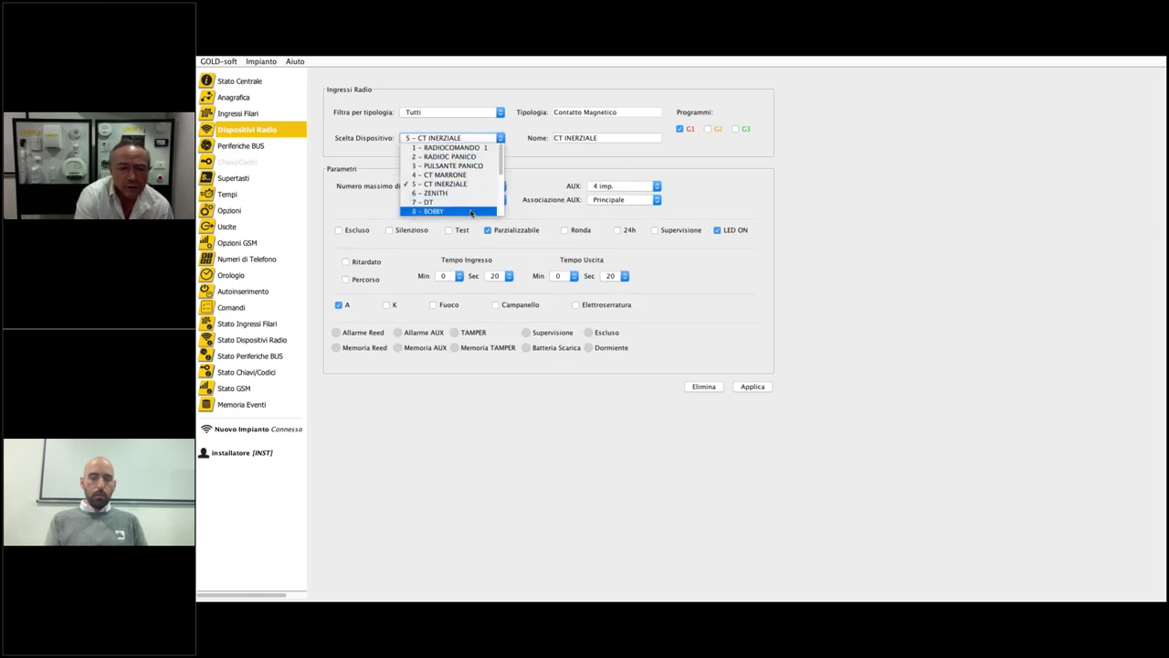
pyautogui.click(475, 210)
pyautogui.click(475, 138)
pyautogui.scroll(-4, 474, 184)
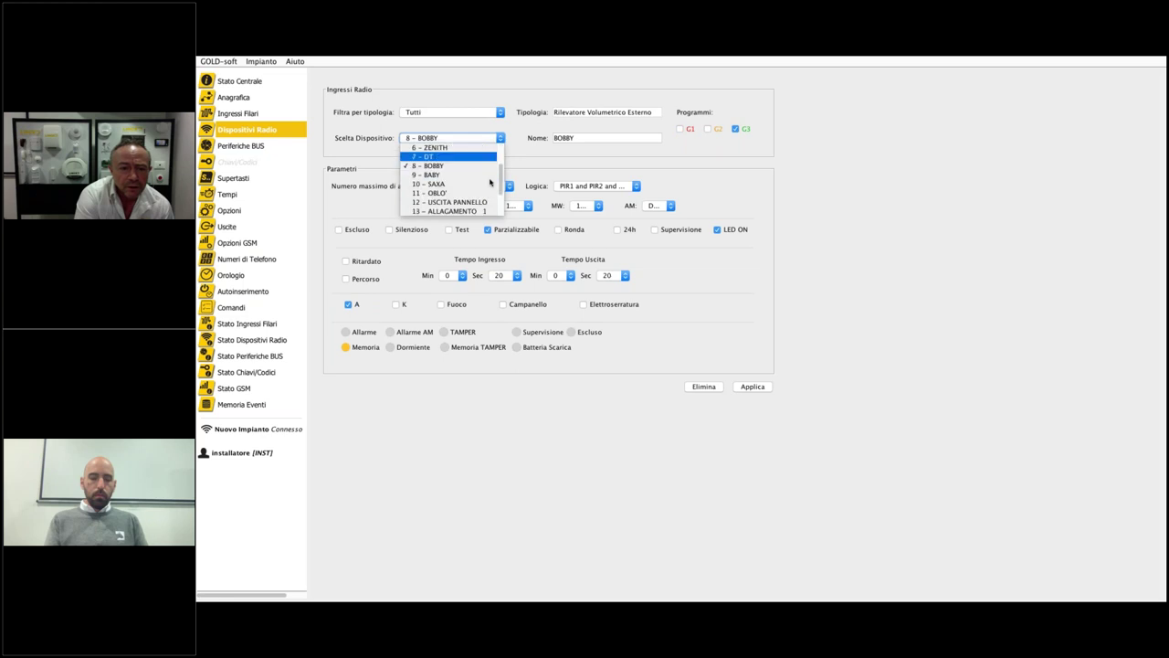
pyautogui.click(474, 175)
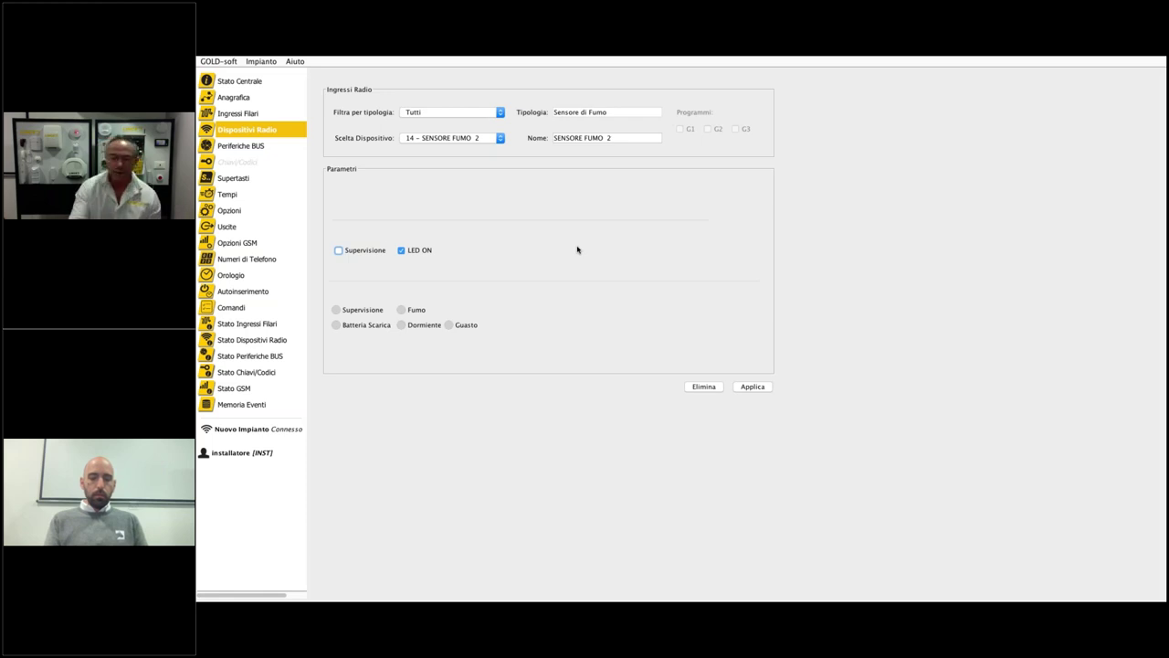
pyautogui.click(470, 140)
pyautogui.scroll(3, 466, 169)
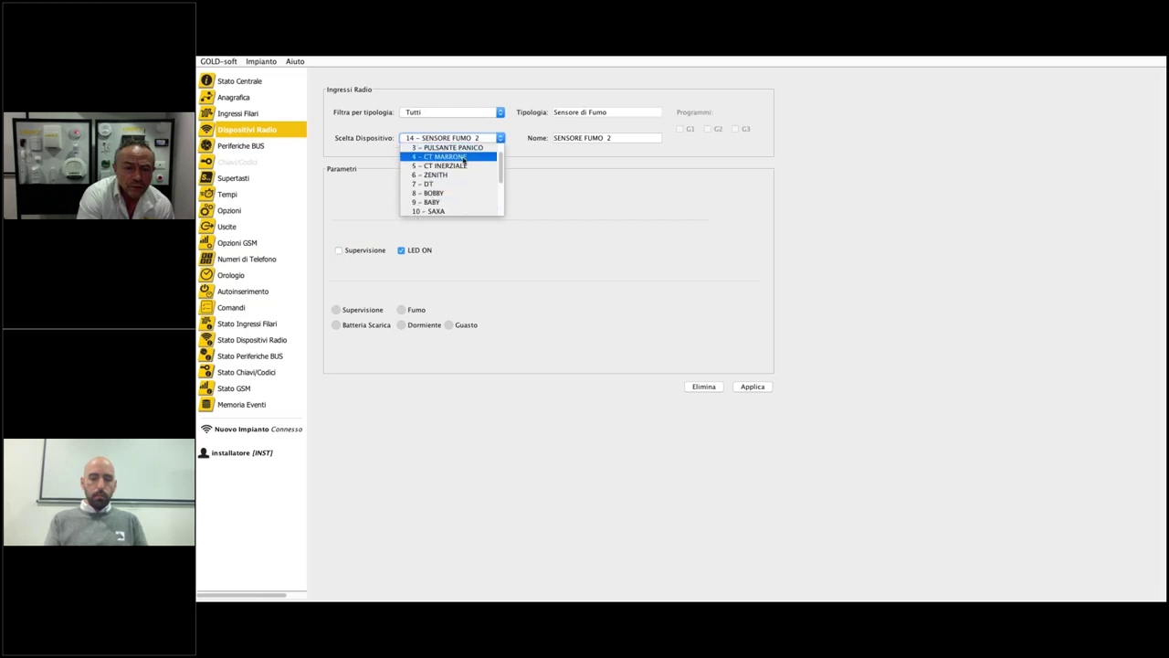
pyautogui.click(453, 175)
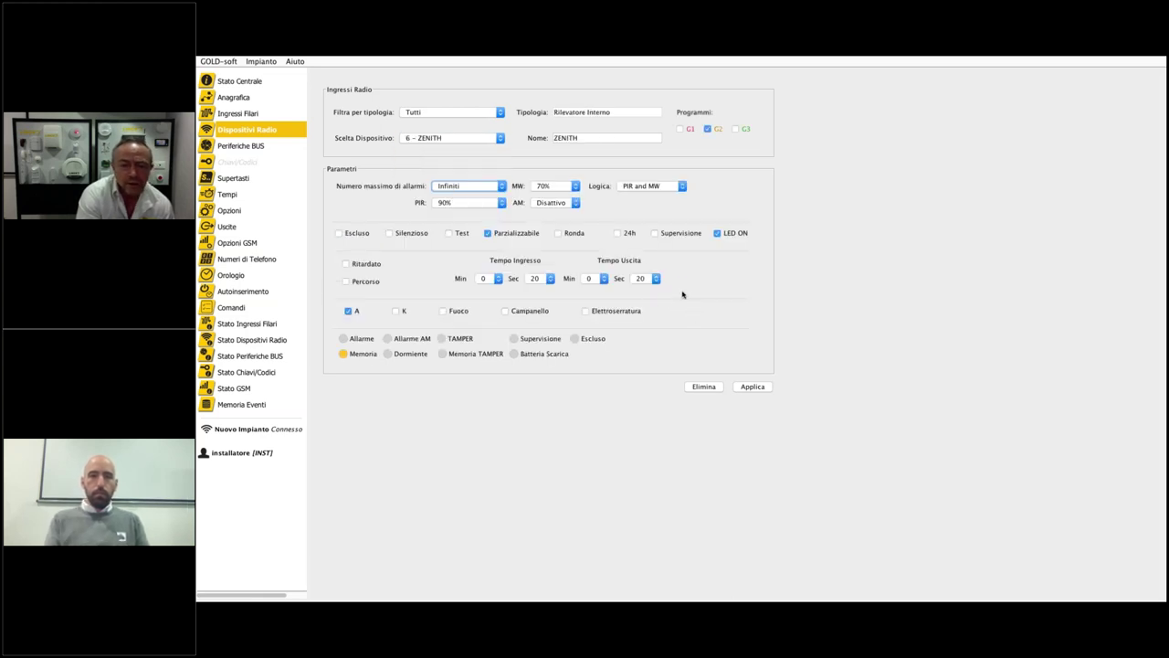
pyautogui.click(500, 138)
# - Select 8 - BOBBY, review its PIR1 sensitivity choices, and apply its settings
pyautogui.click(480, 195)
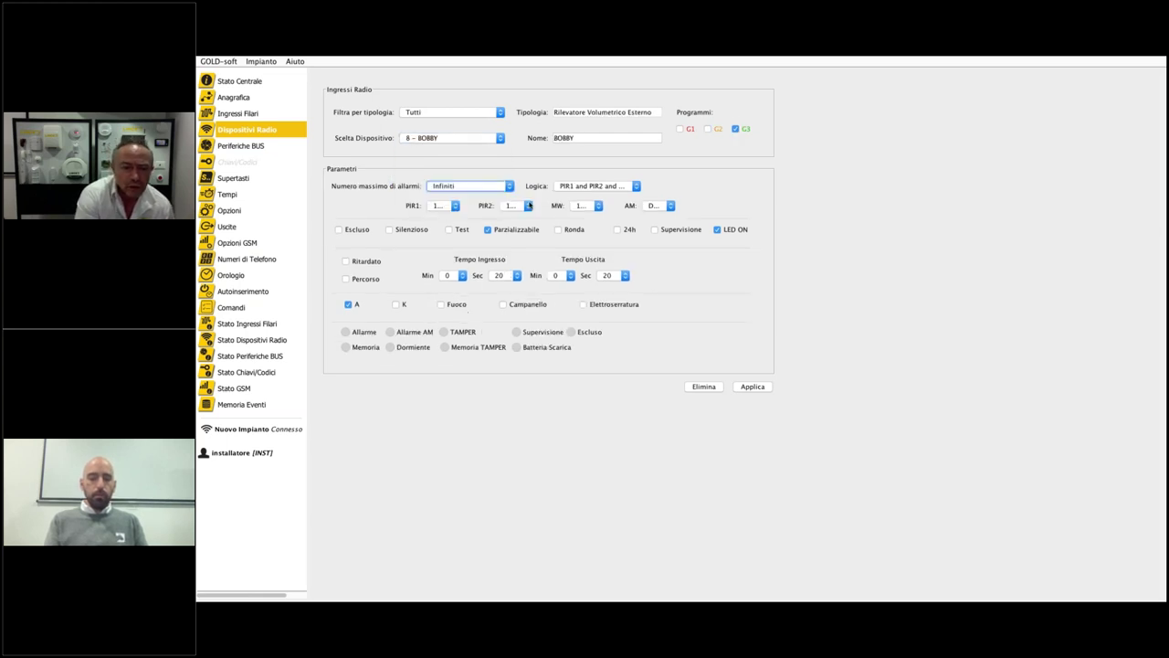
pyautogui.click(455, 205)
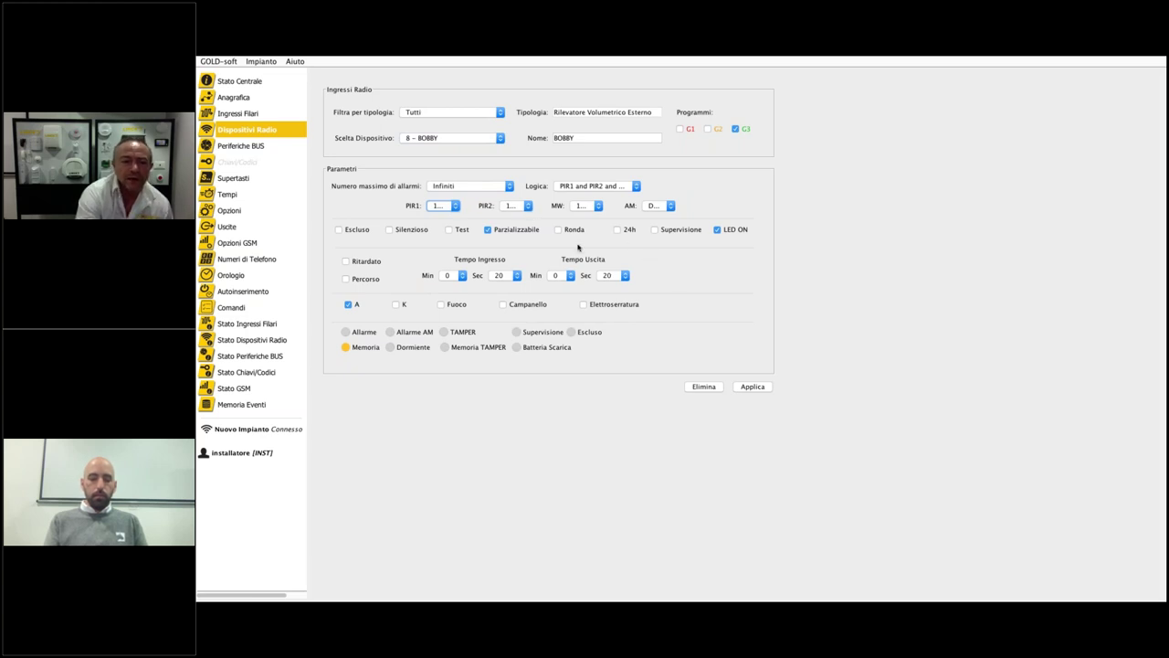
pyautogui.click(454, 207)
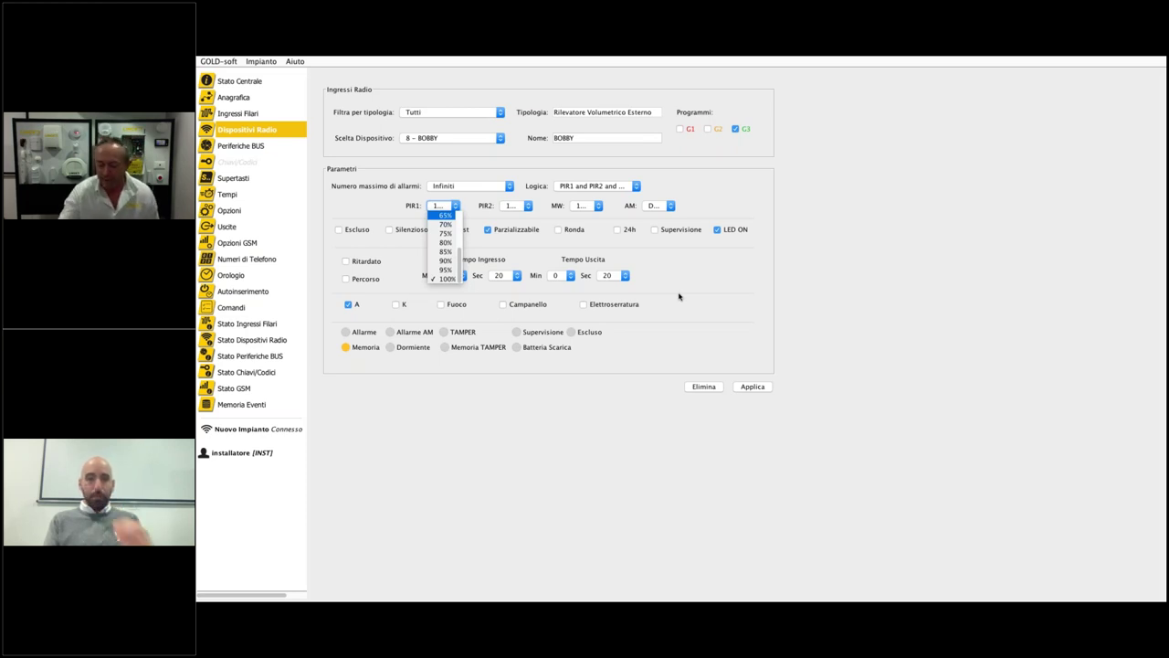
pyautogui.click(750, 388)
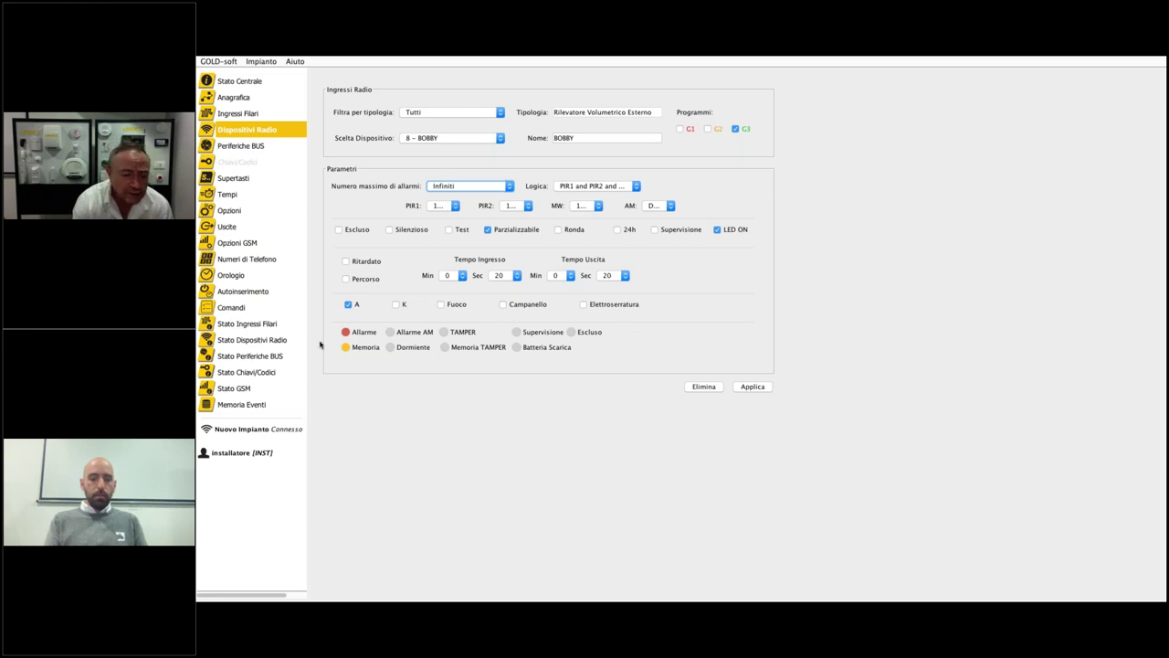
# - Open the radio device status list and check ZENITH's and BOBBY's Info Radio signal levels
pyautogui.click(259, 340)
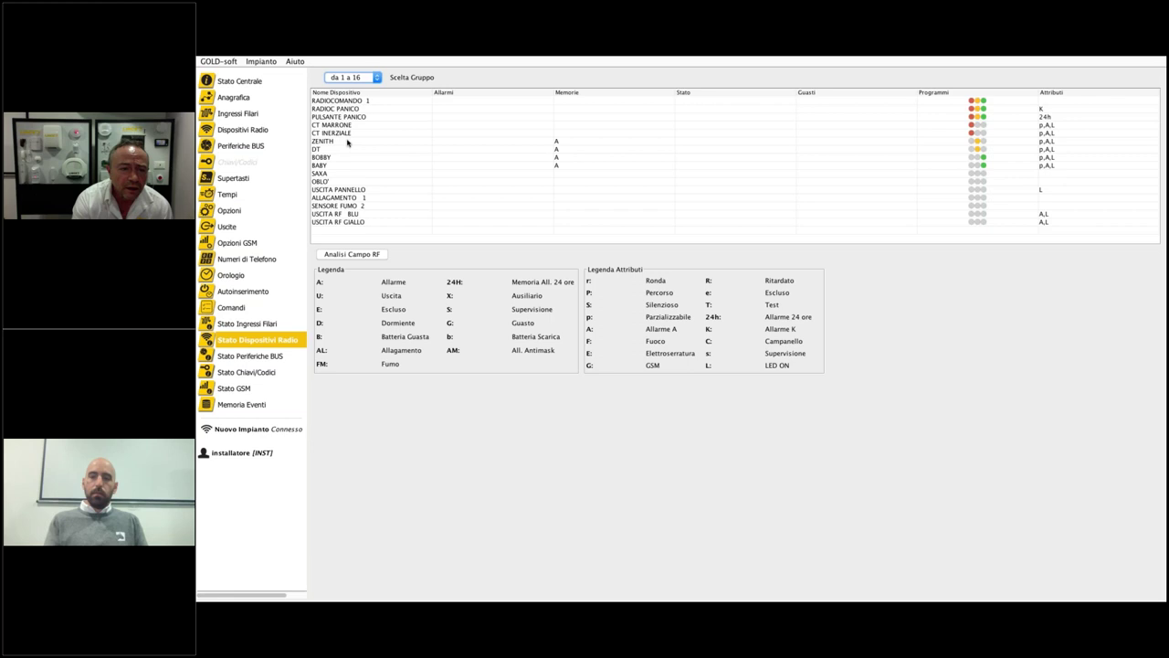
pyautogui.doubleClick(348, 144)
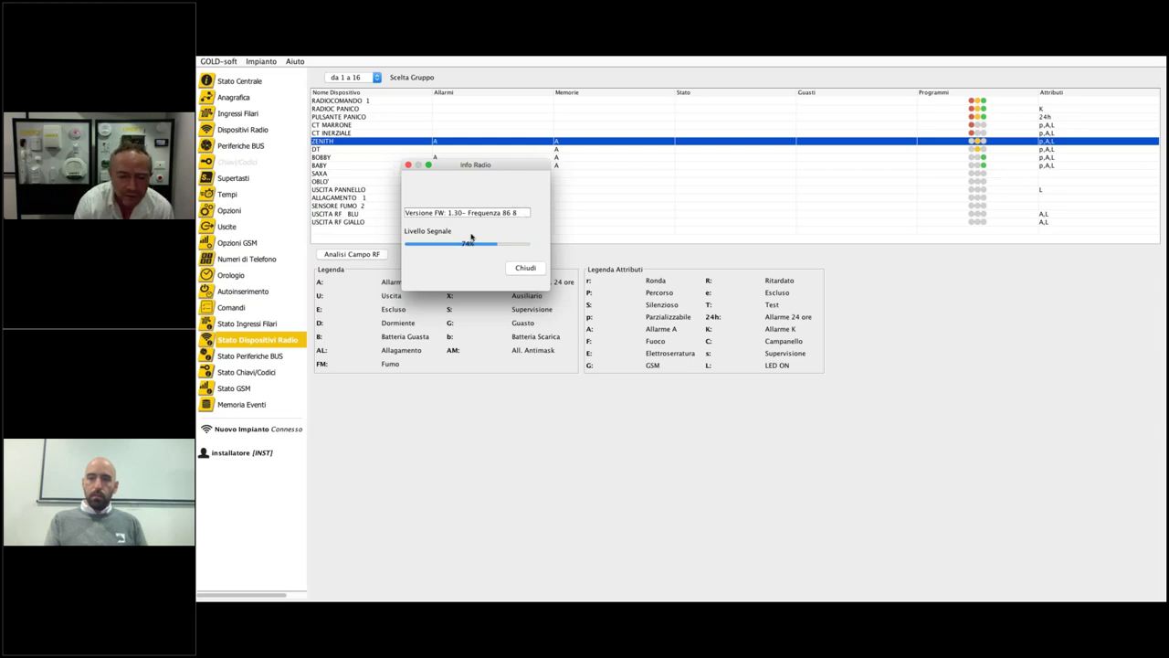
pyautogui.click(518, 271)
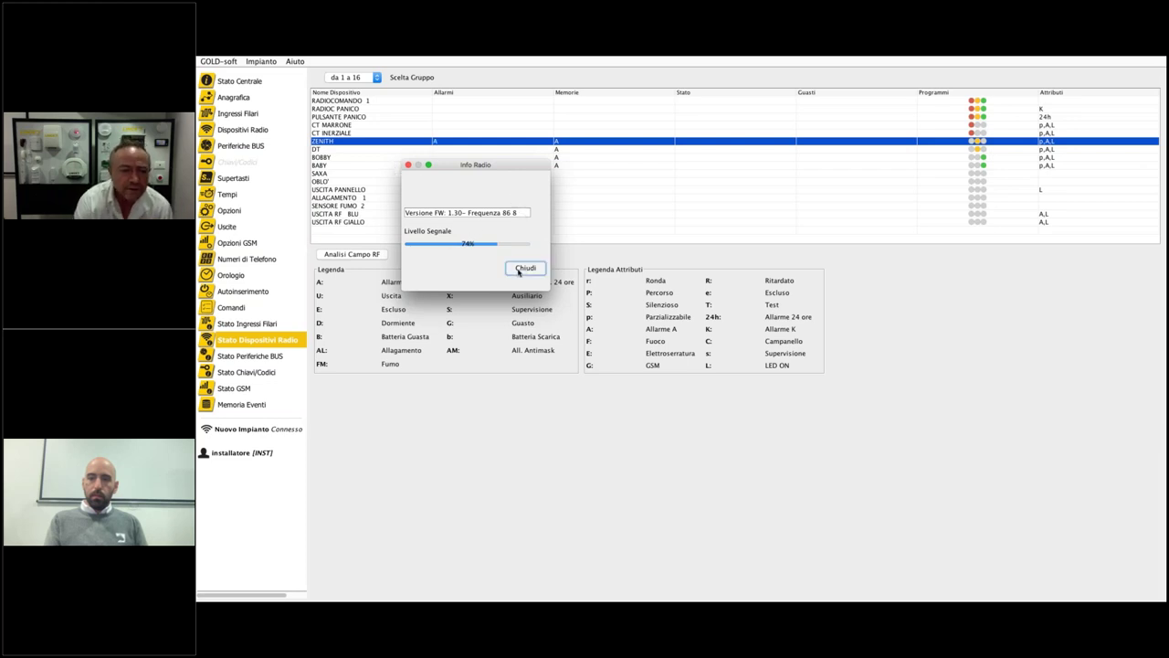
pyautogui.doubleClick(342, 157)
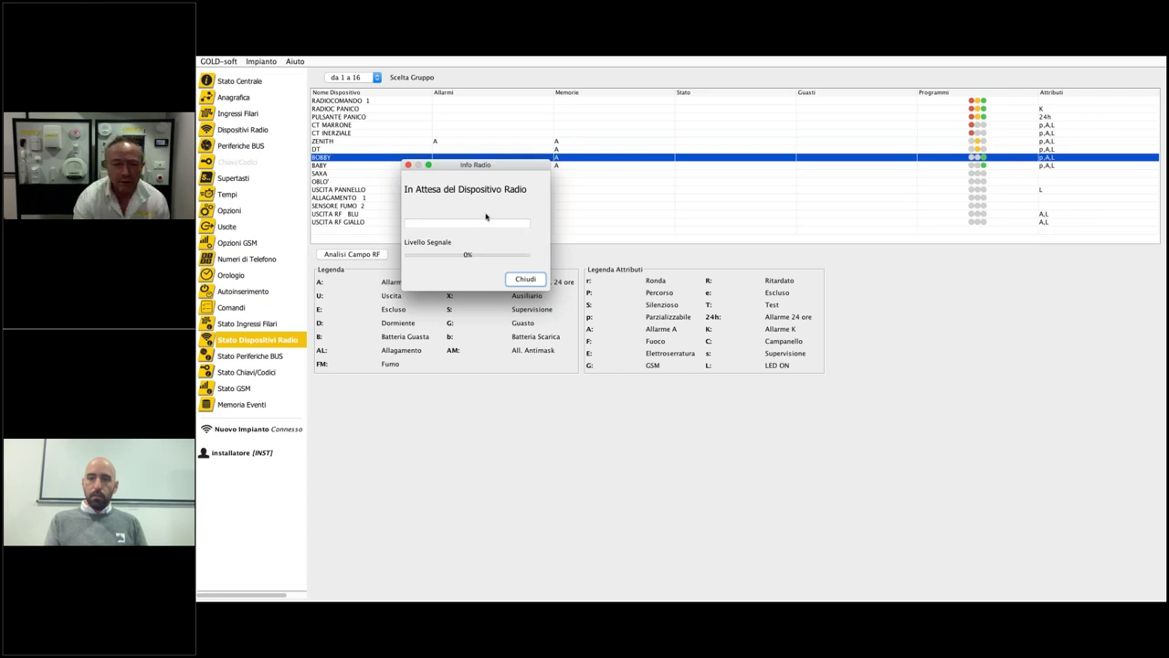
pyautogui.click(527, 272)
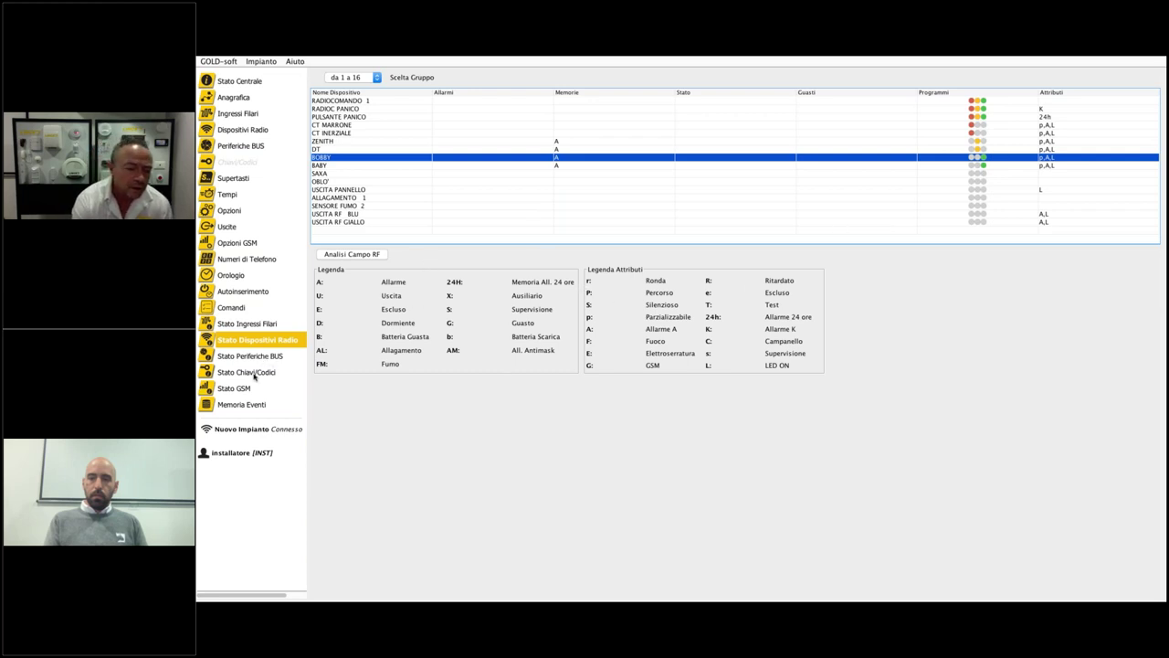
# - Show the GSM module status and review the GPRS APN settings
pyautogui.click(240, 389)
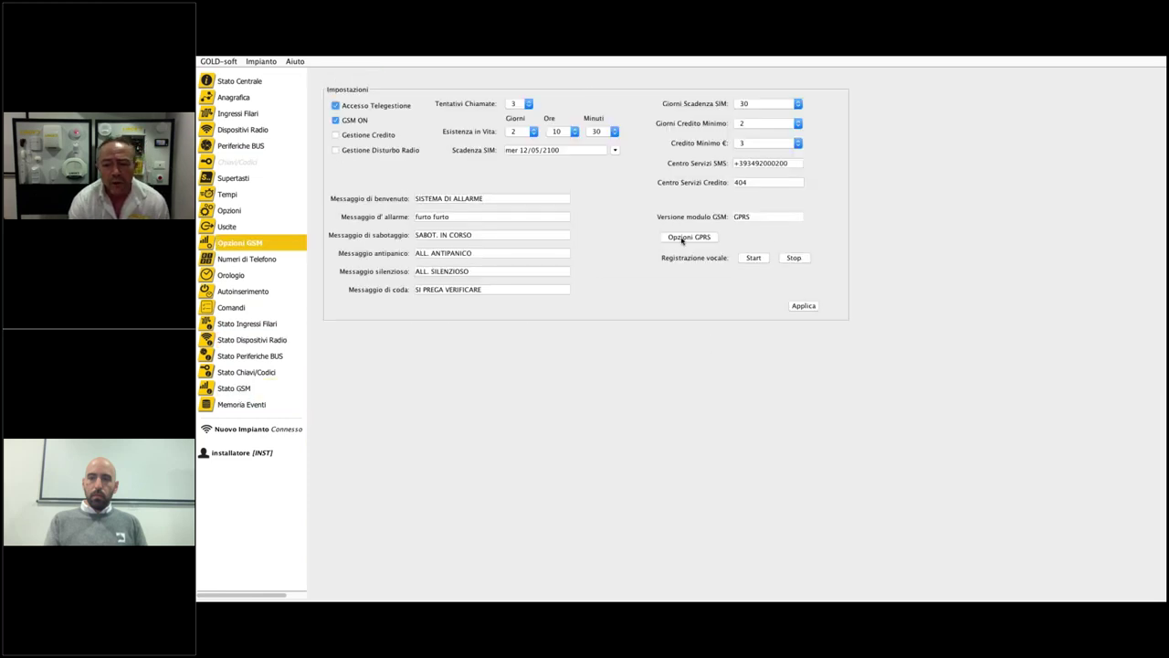
pyautogui.click(681, 241)
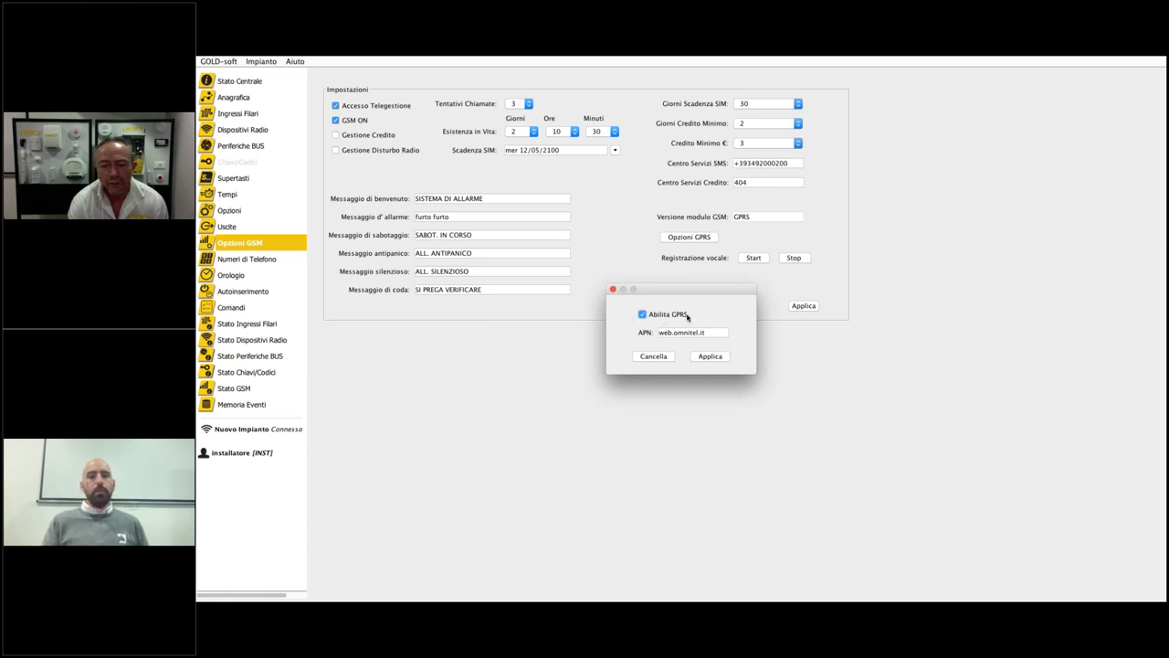
pyautogui.click(613, 291)
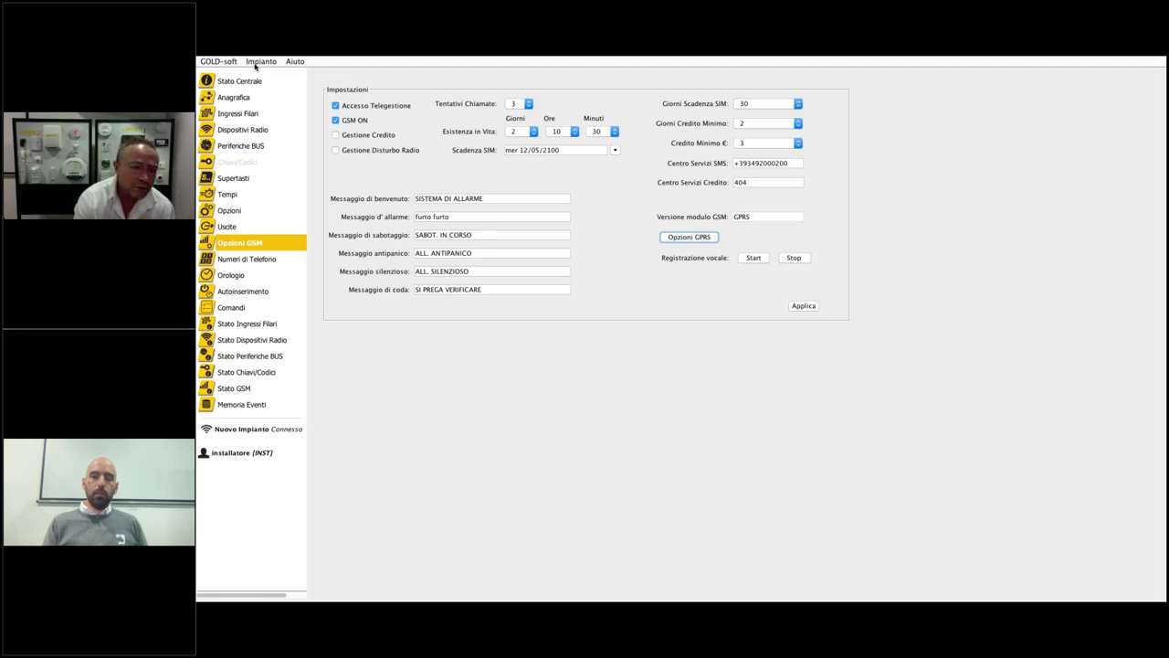
pyautogui.click(257, 64)
# - Switch to the administrator user with its code, then tick G1 and apply the arming command
pyautogui.click(278, 134)
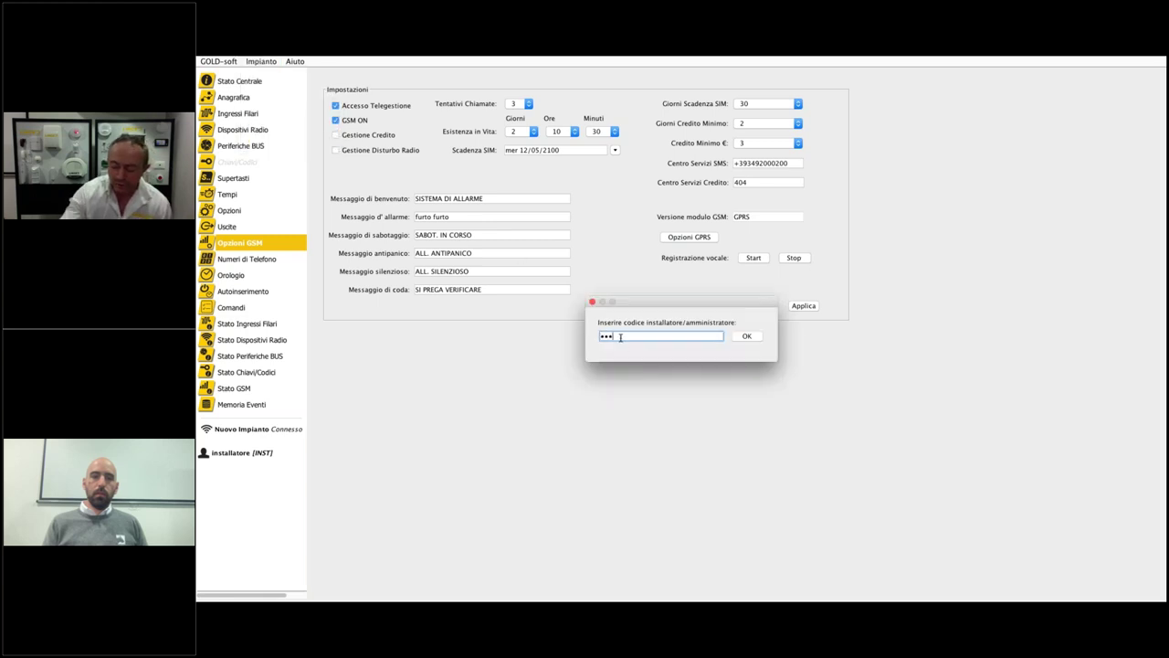
pyautogui.press('Return')
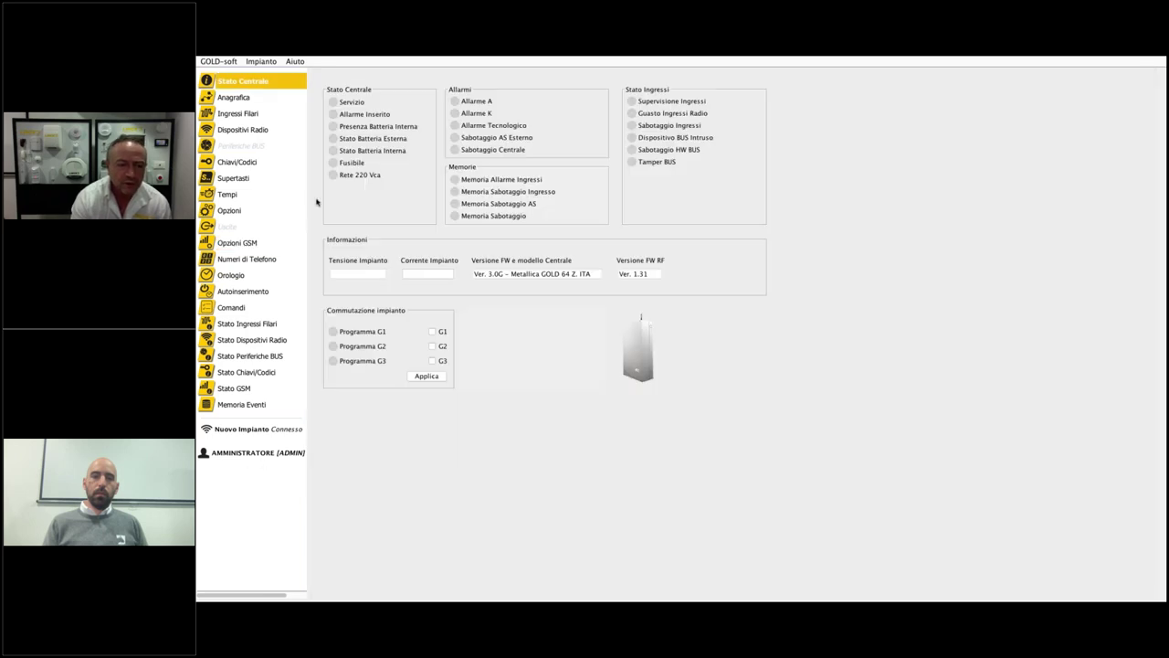
pyautogui.click(443, 331)
pyautogui.click(437, 378)
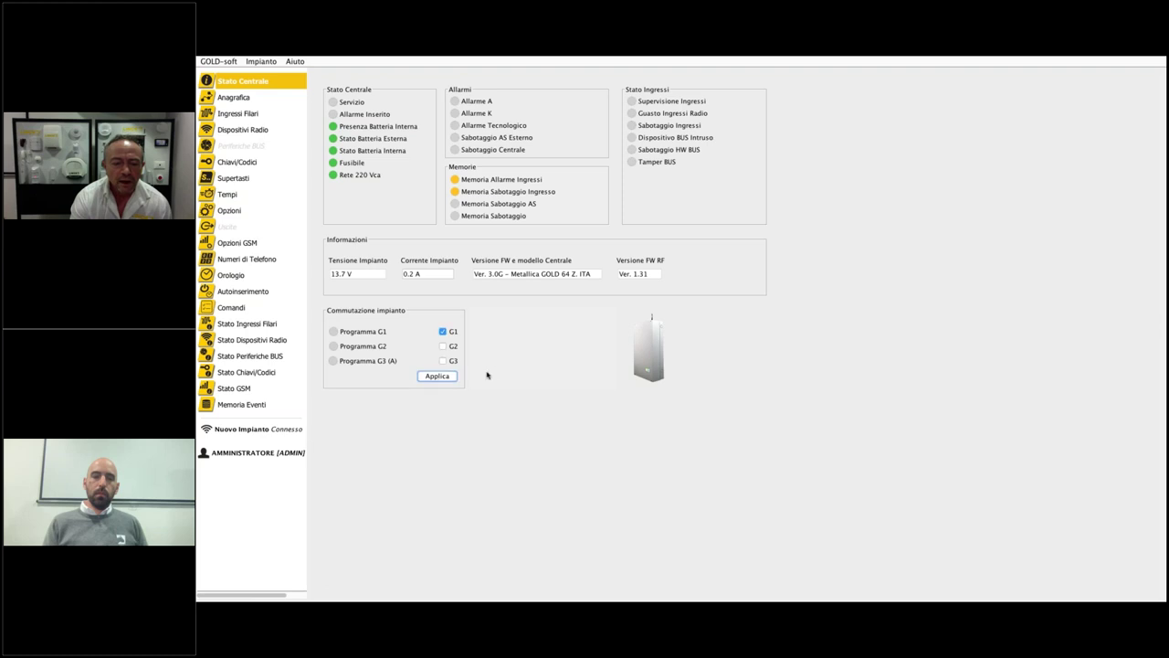
pyautogui.click(443, 332)
pyautogui.click(439, 377)
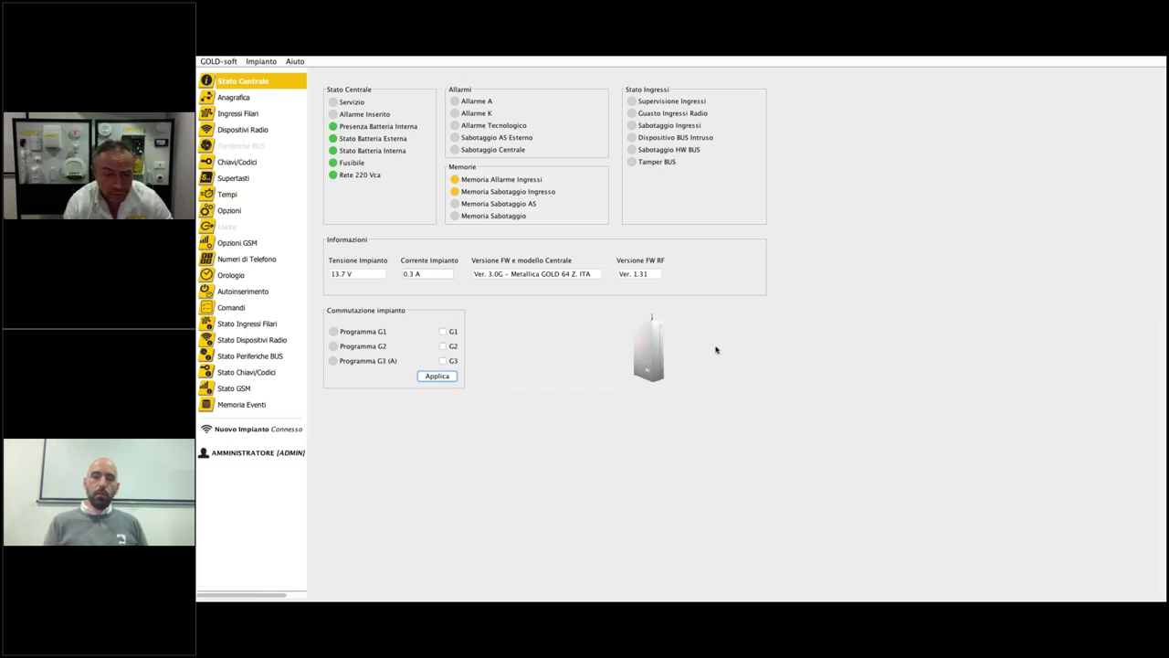
pyautogui.press('super+Tab')
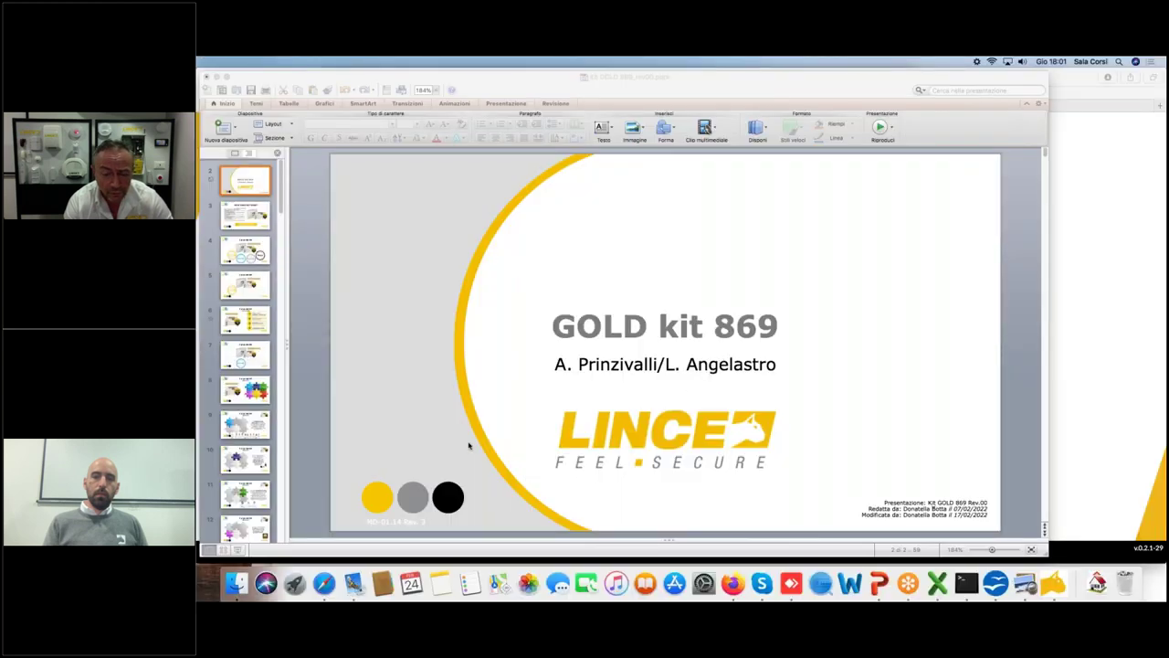
# - Run the GOLD kit 869 slideshow full screen, advancing past the remote-control and siren slides to CLOUD LINCE
pyautogui.scroll(-5, 247, 450)
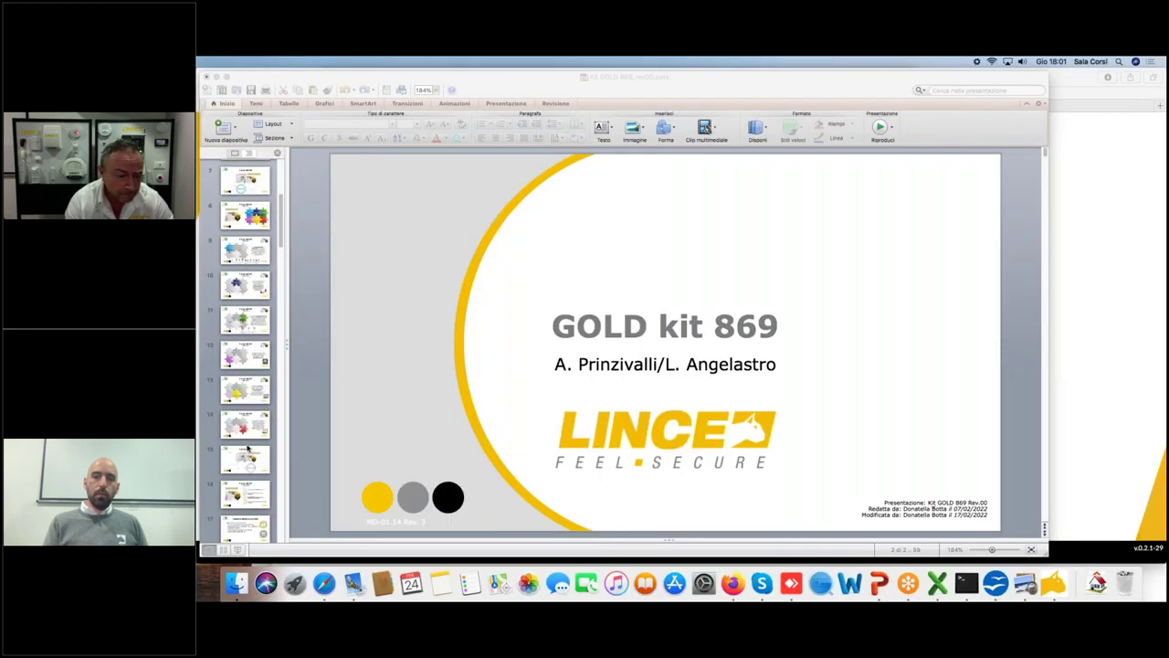
pyautogui.press('super+shift+Return')
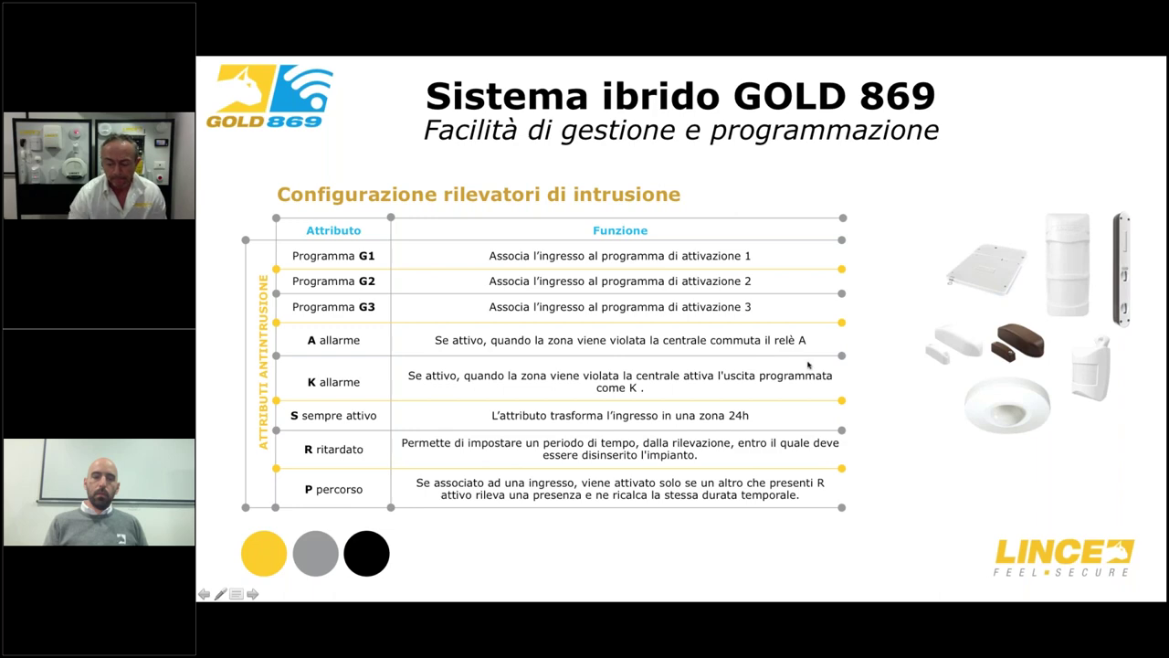
pyautogui.press('Right')
pyautogui.press('Right')
pyautogui.press('Right')
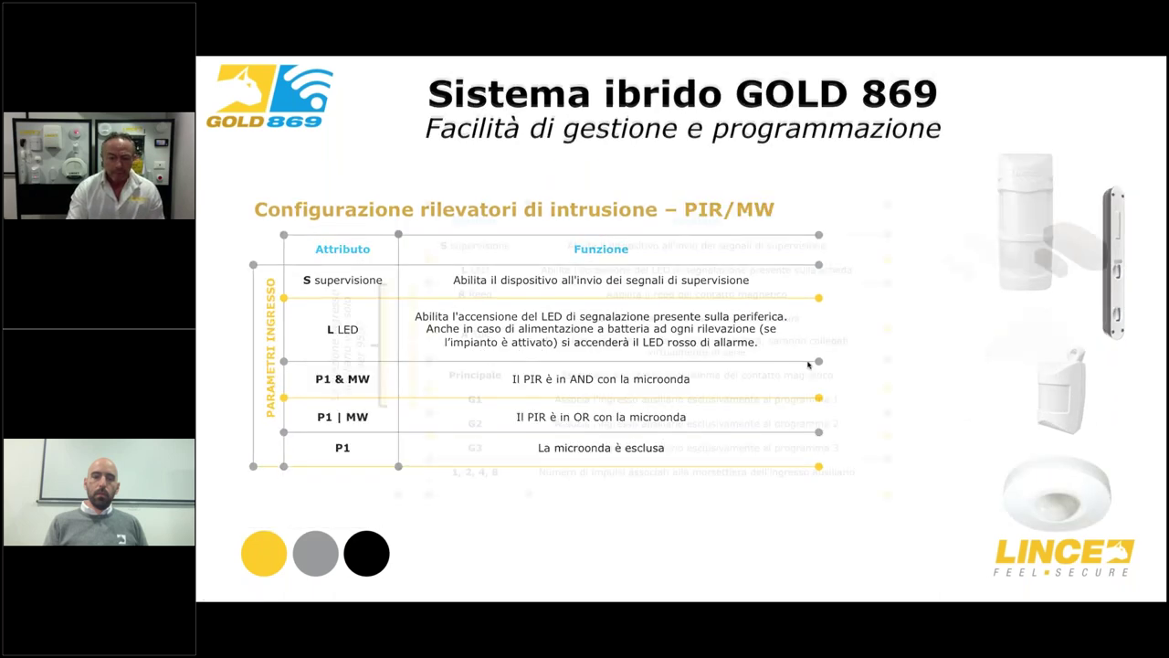
pyautogui.press('Right')
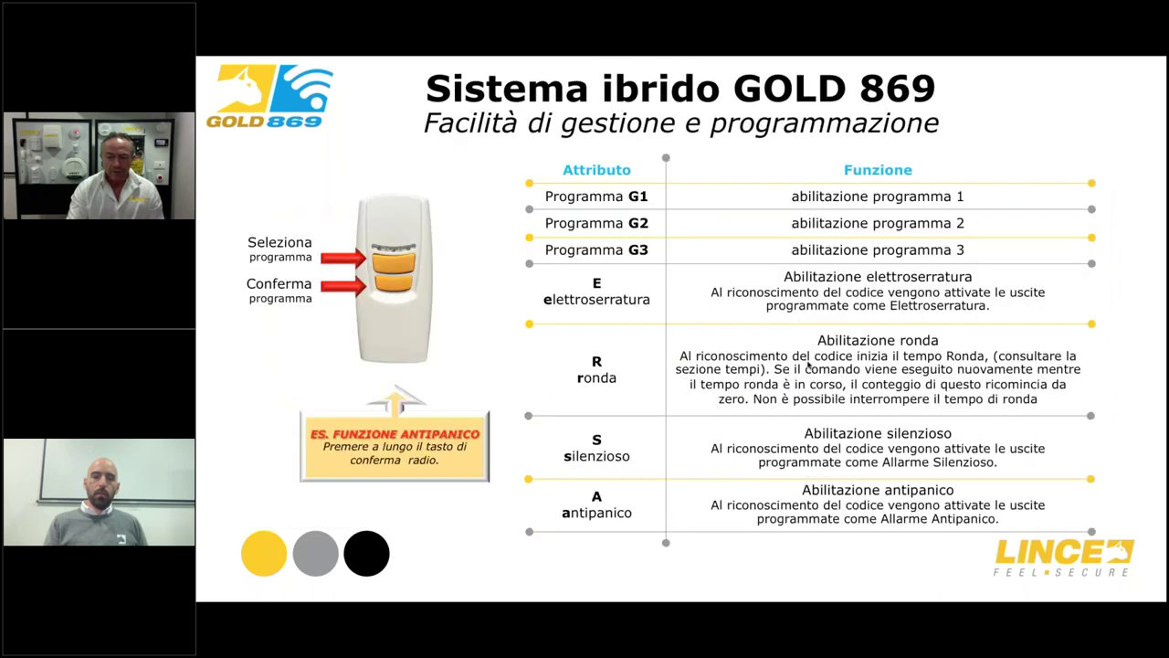
pyautogui.press('Right')
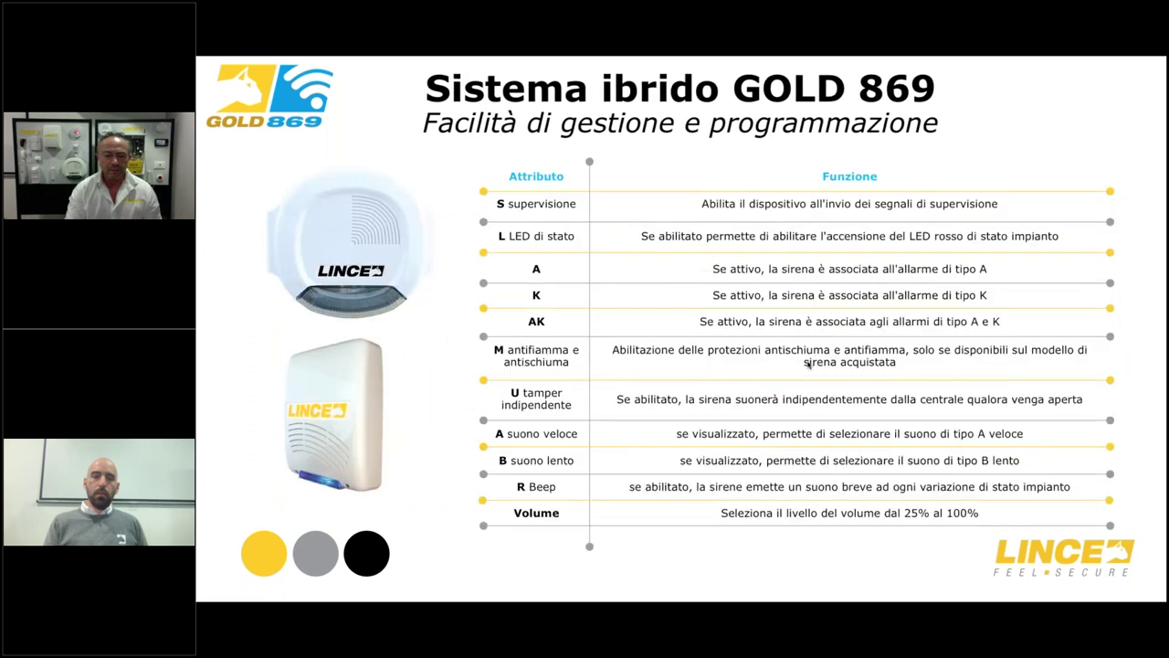
pyautogui.press('Right')
pyautogui.press('Right')
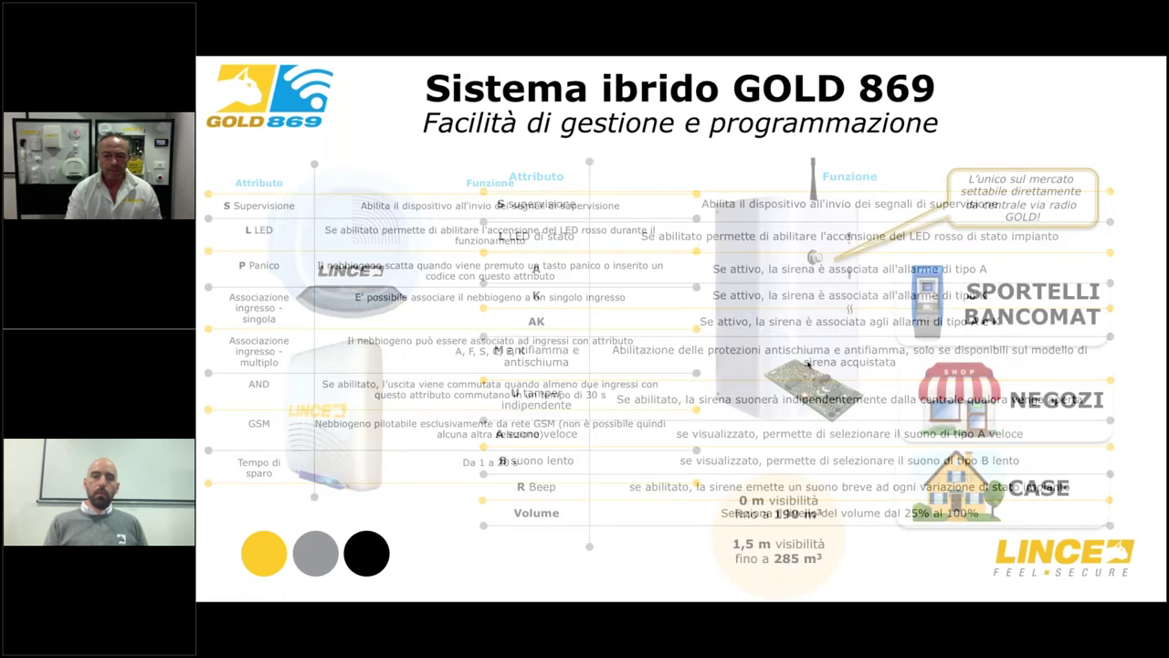